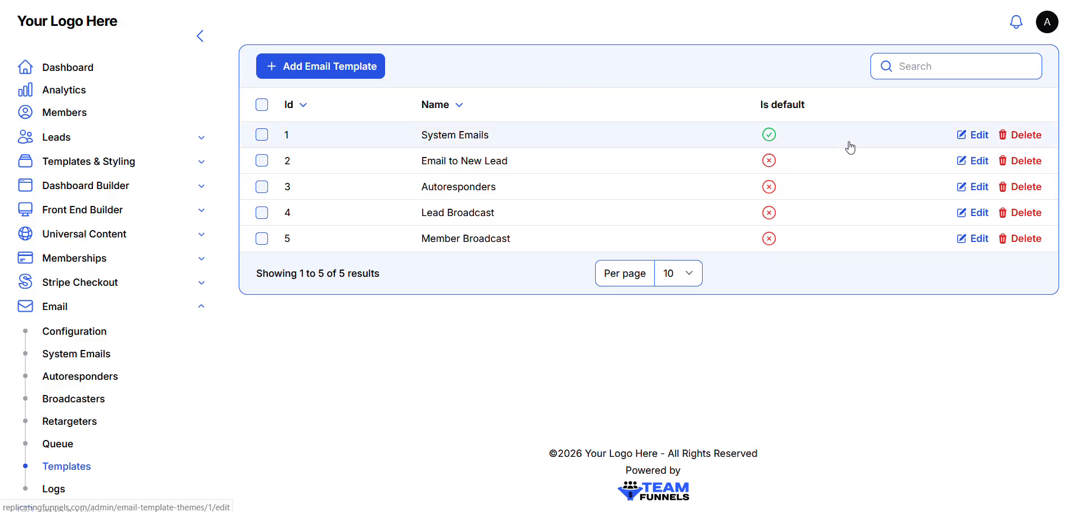
# Open the System Emails template for editing and look over its preview, content editors and color settings.
pyautogui.click(983, 140)
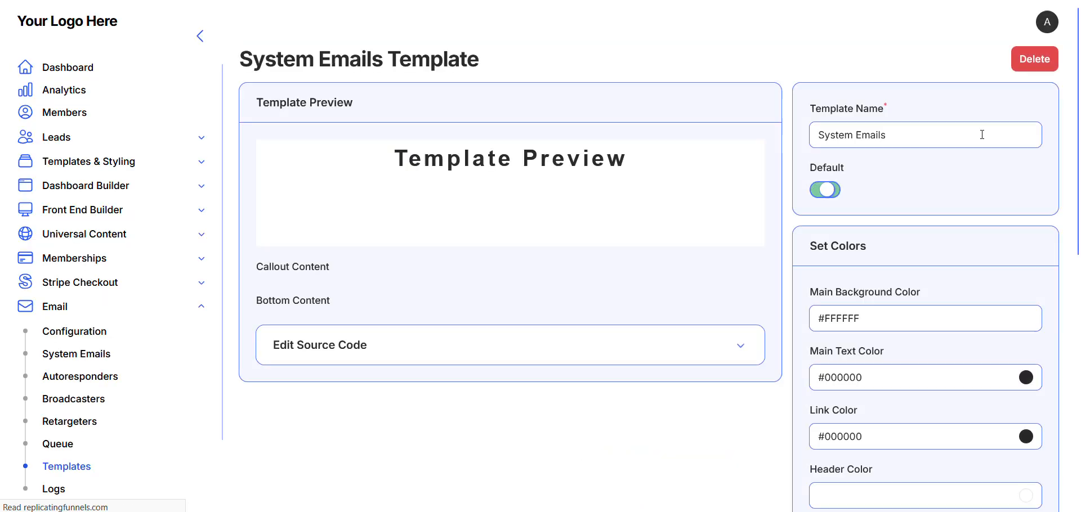
pyautogui.scroll(-1, 693, 283)
pyautogui.scroll(-5, 873, 285)
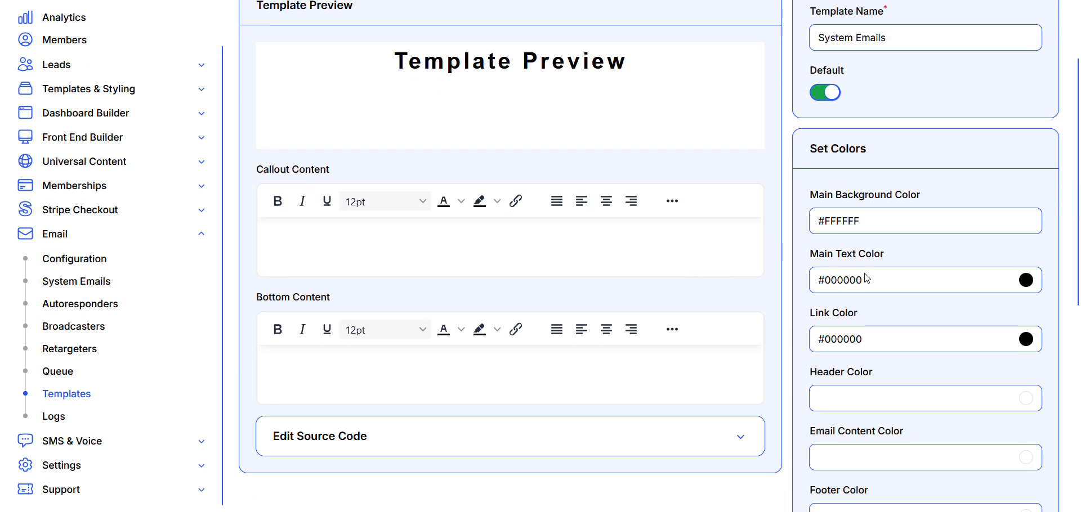
pyautogui.scroll(-4, 928, 224)
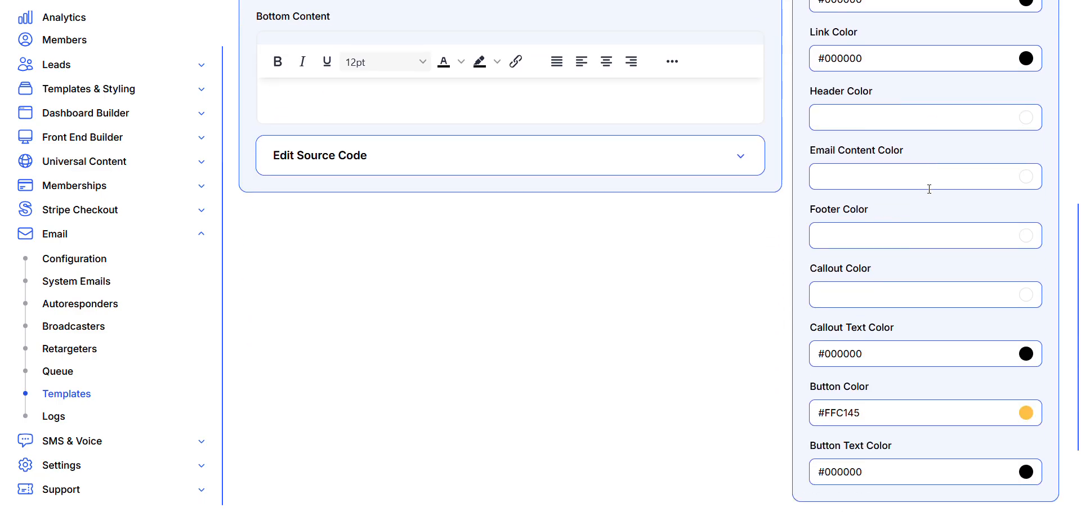
pyautogui.scroll(8, 929, 188)
pyautogui.scroll(2, 929, 189)
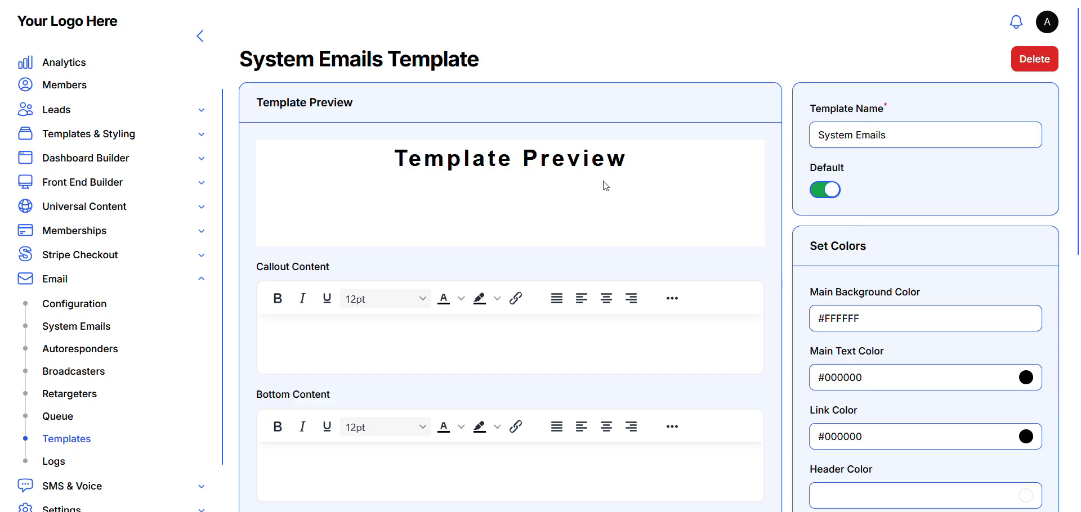
# Set the template's header color to light pink #f7c9c9, save the changes and check the template preview.
pyautogui.scroll(-4, 941, 285)
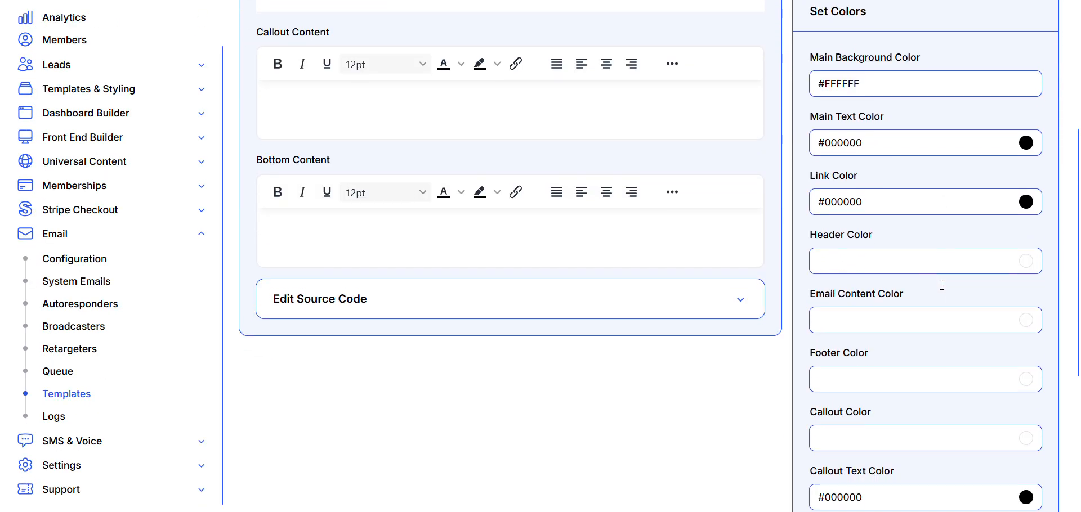
pyautogui.scroll(1, 1008, 243)
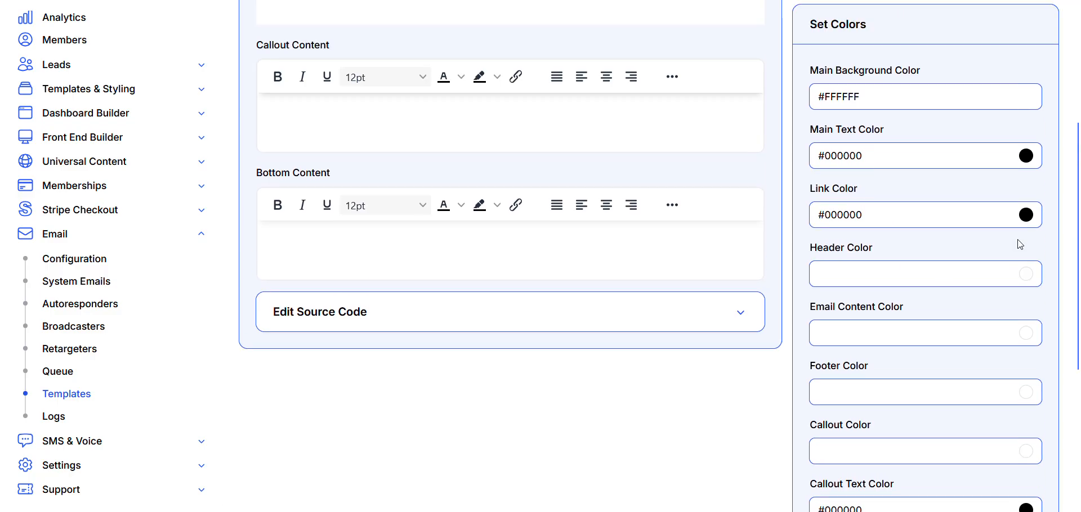
pyautogui.click(1025, 299)
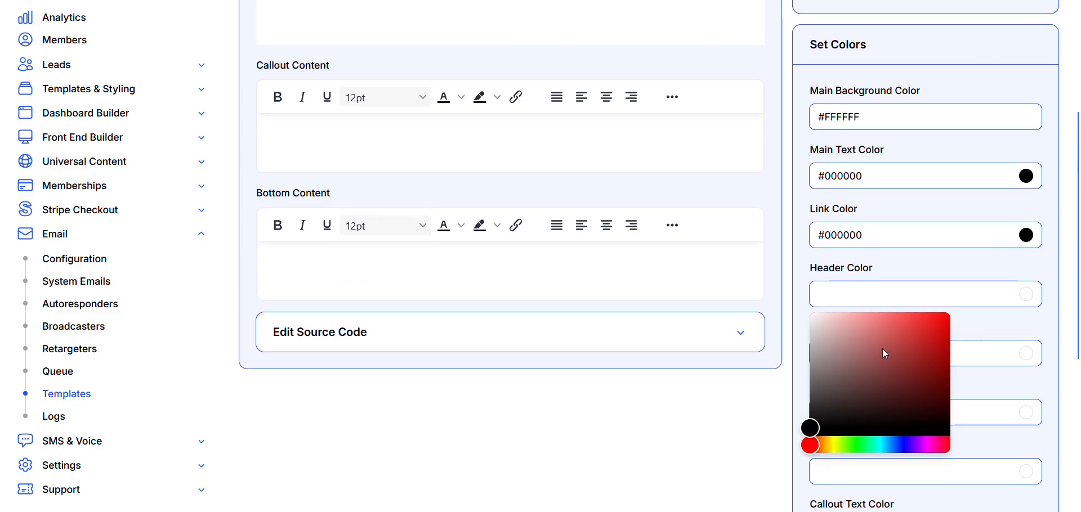
pyautogui.moveTo(883, 349); pyautogui.dragTo(844, 319)
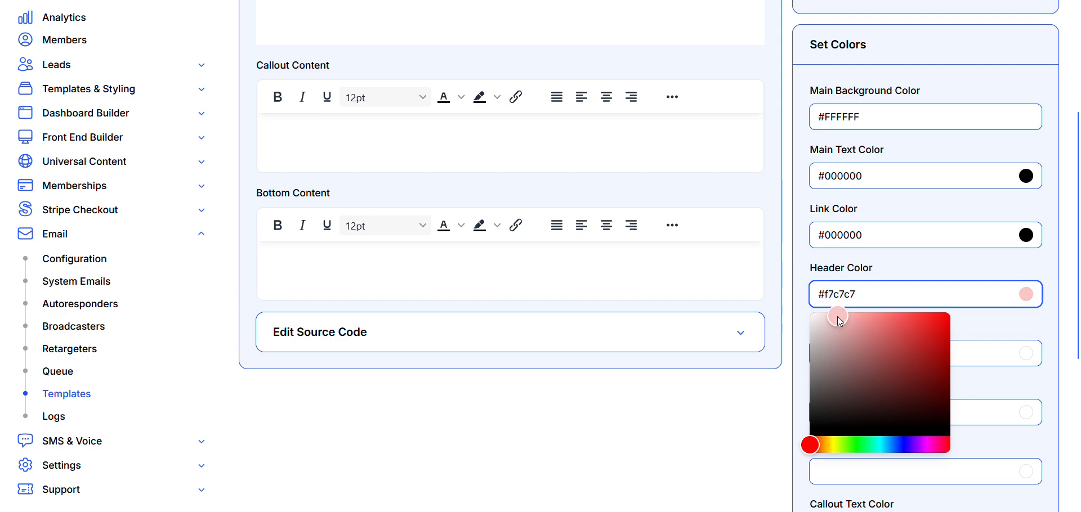
pyautogui.click(992, 320)
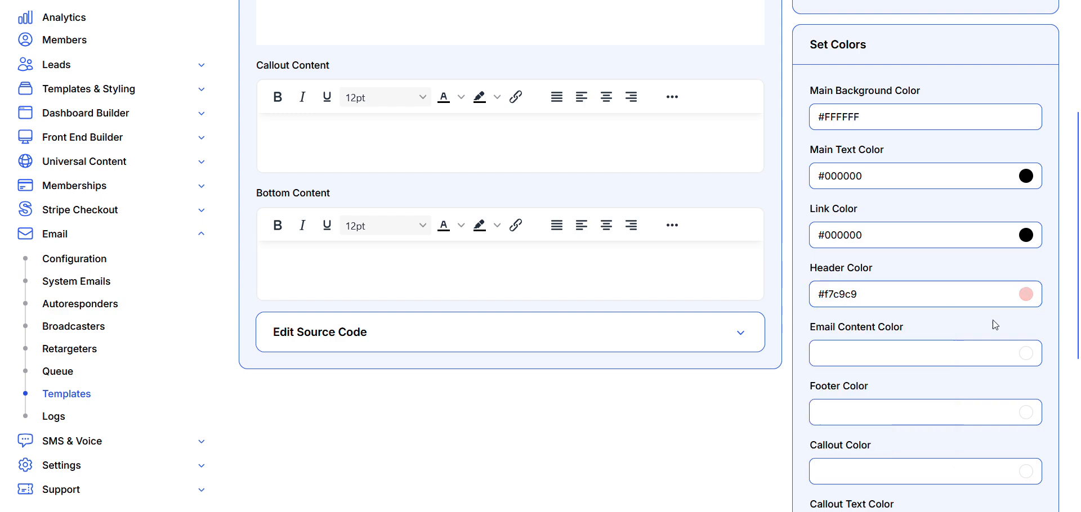
pyautogui.scroll(-5, 992, 320)
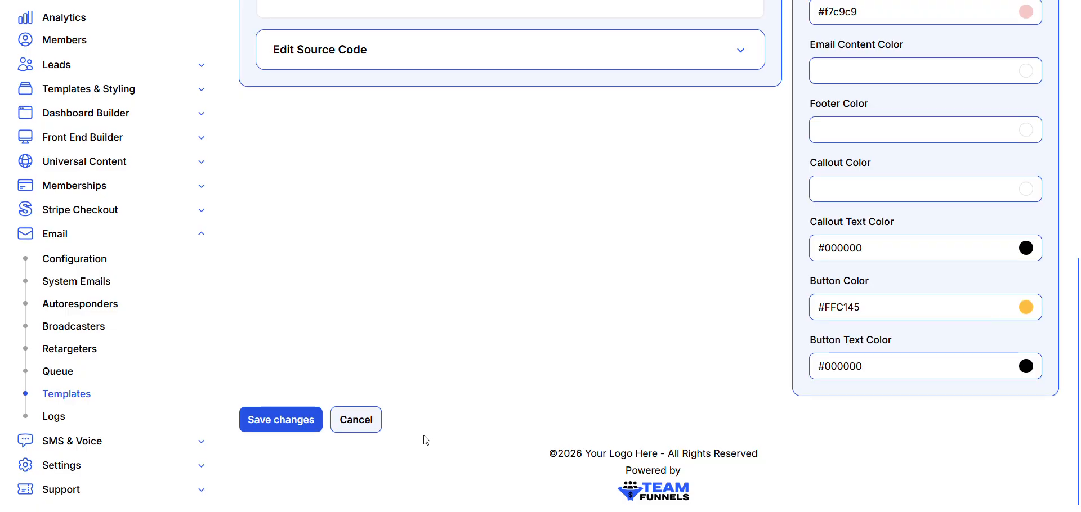
pyautogui.click(259, 422)
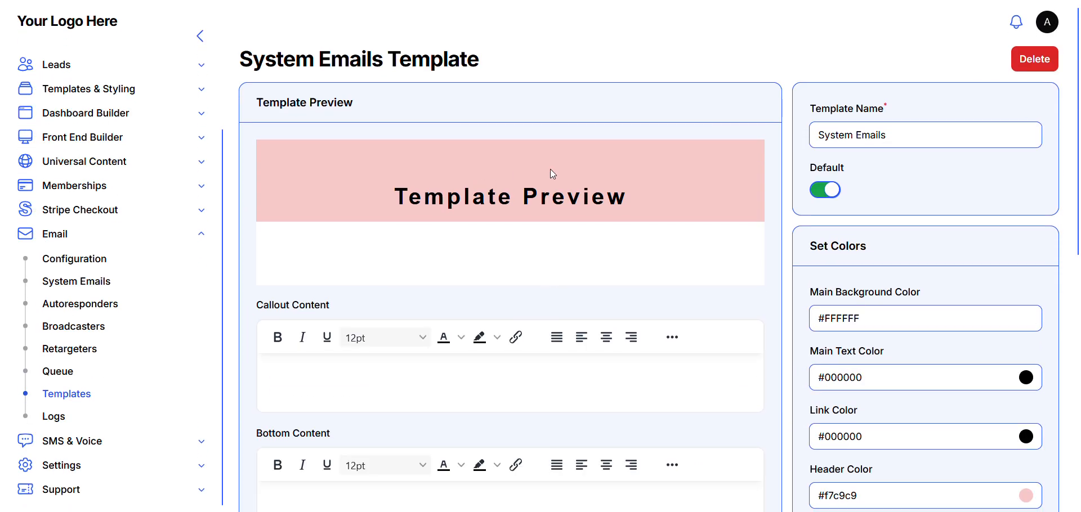
pyautogui.scroll(-1, 556, 235)
pyautogui.scroll(1, 556, 235)
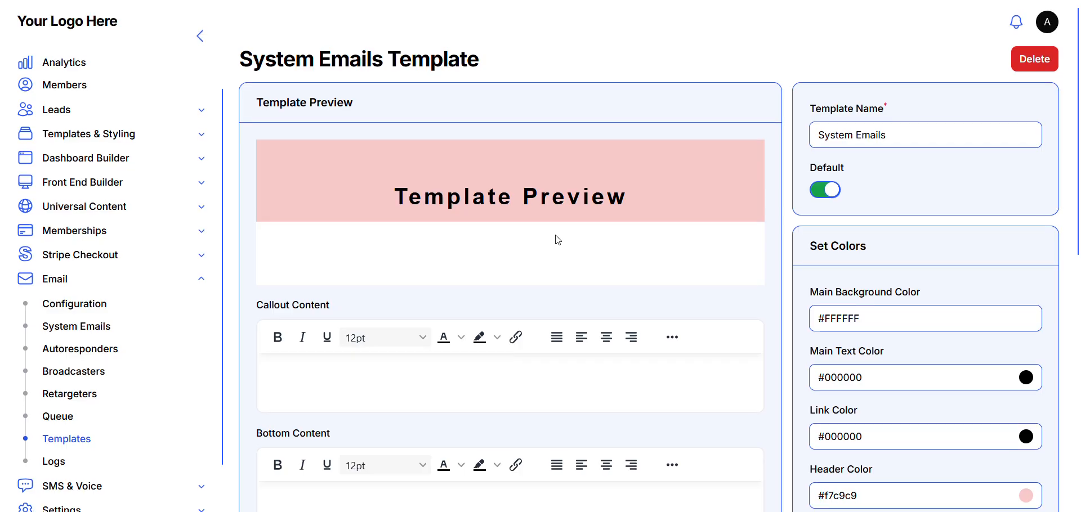
# Set the System Emails template's link color to blue #376bfa.
pyautogui.scroll(-1, 556, 236)
pyautogui.scroll(-4, 557, 240)
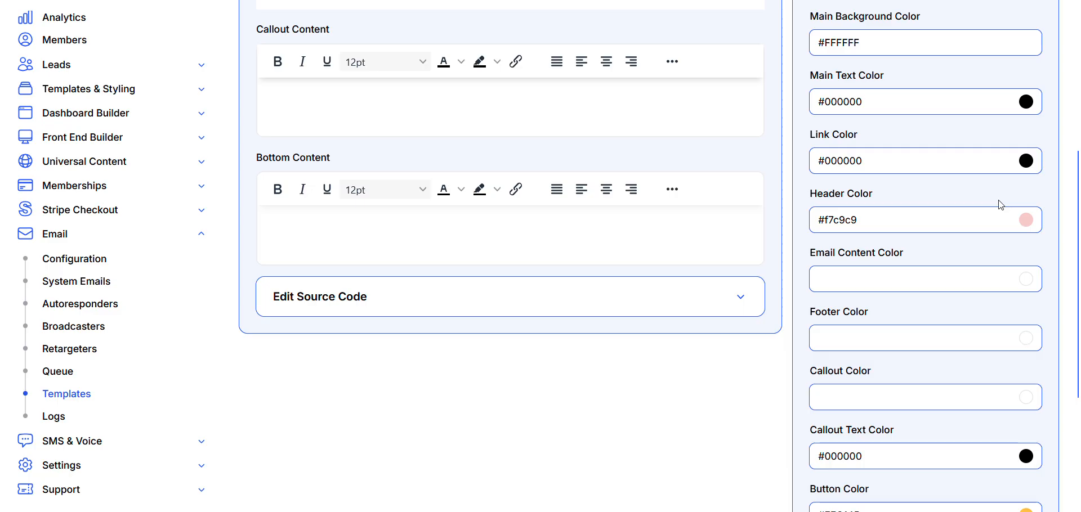
pyautogui.scroll(1, 998, 200)
pyautogui.click(1027, 227)
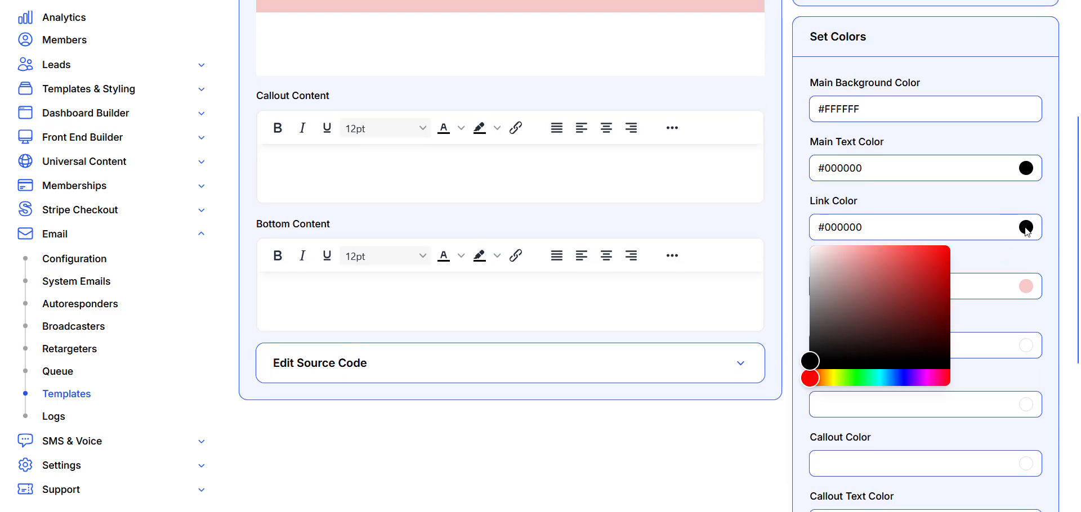
pyautogui.click(899, 377)
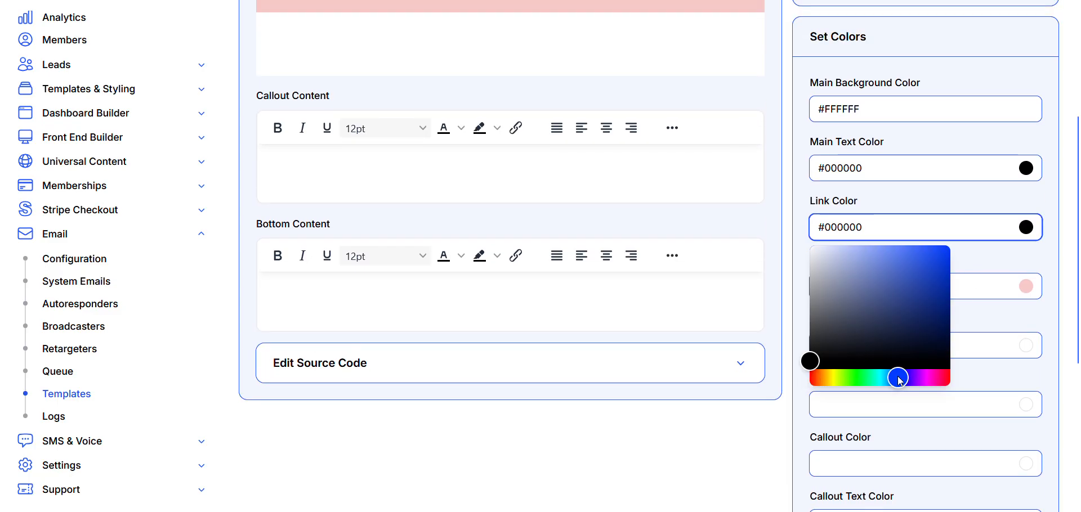
pyautogui.moveTo(893, 281); pyautogui.dragTo(923, 254)
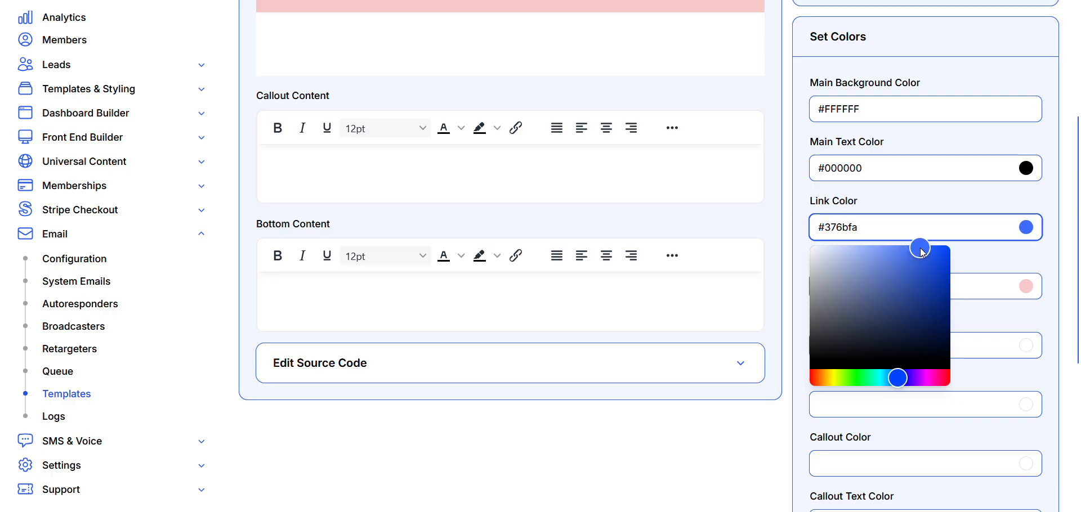
pyautogui.click(1050, 204)
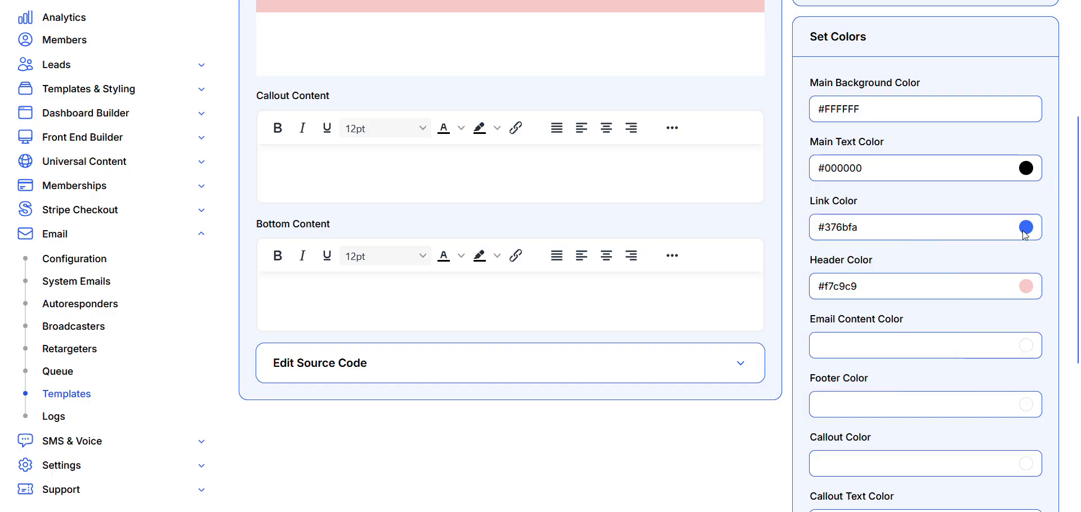
# Review the template's background, text, link, header, footer and button color settings alongside the template preview.
pyautogui.scroll(2, 1058, 237)
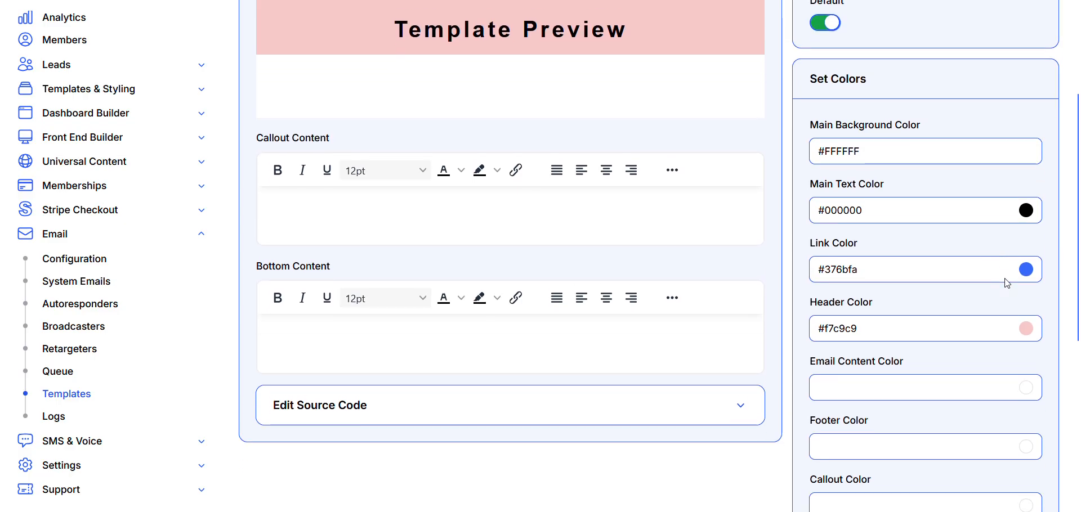
pyautogui.scroll(1, 979, 282)
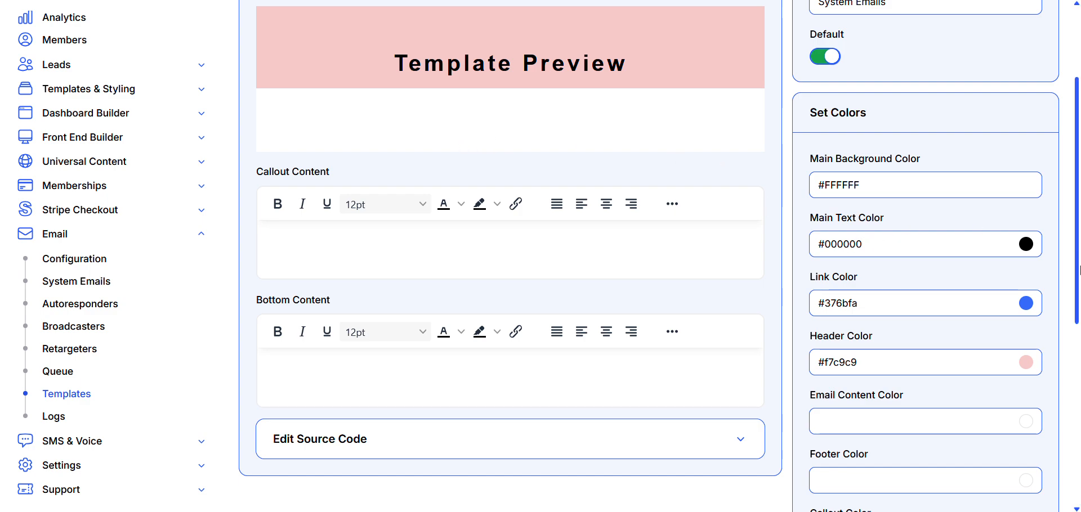
pyautogui.scroll(-2, 1078, 277)
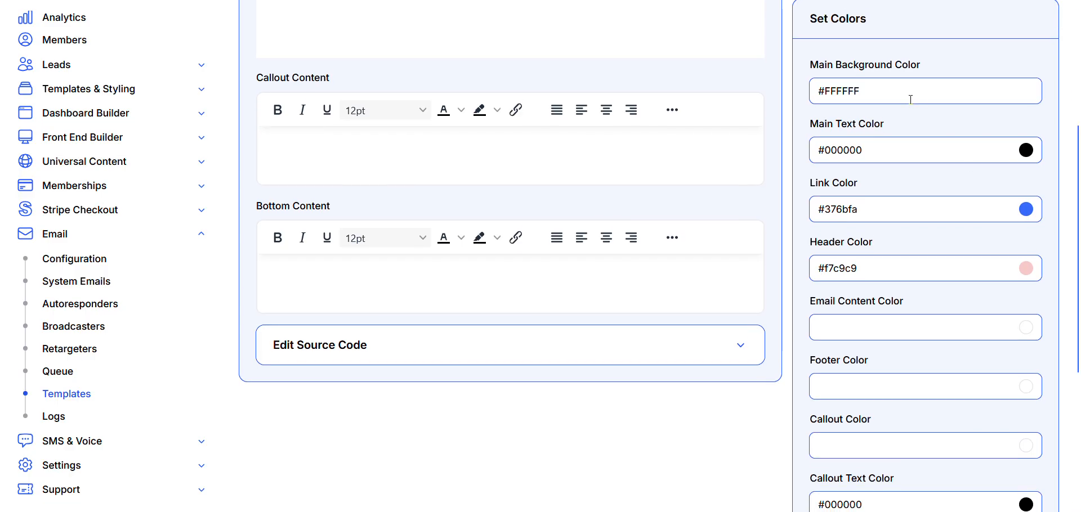
pyautogui.scroll(2, 907, 97)
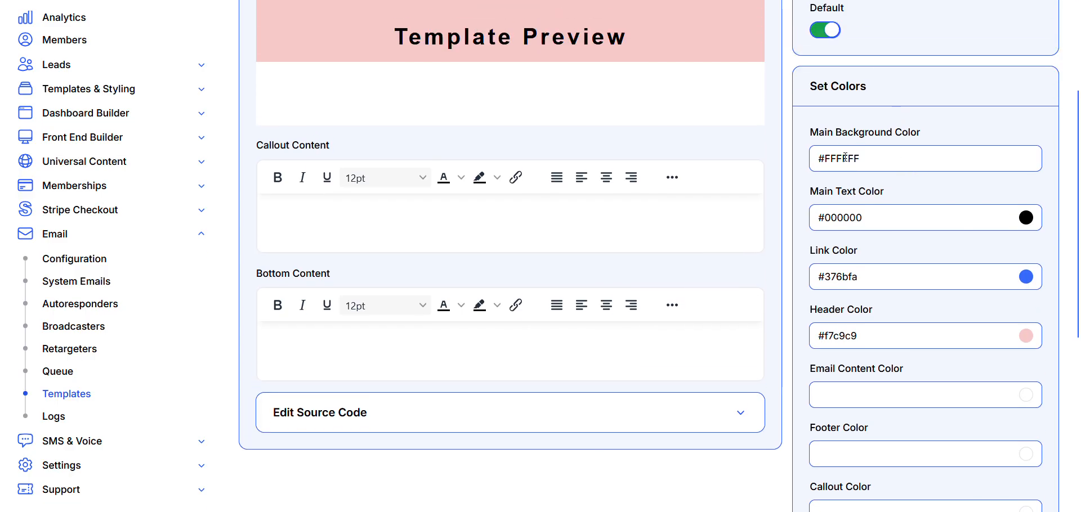
pyautogui.scroll(1, 845, 157)
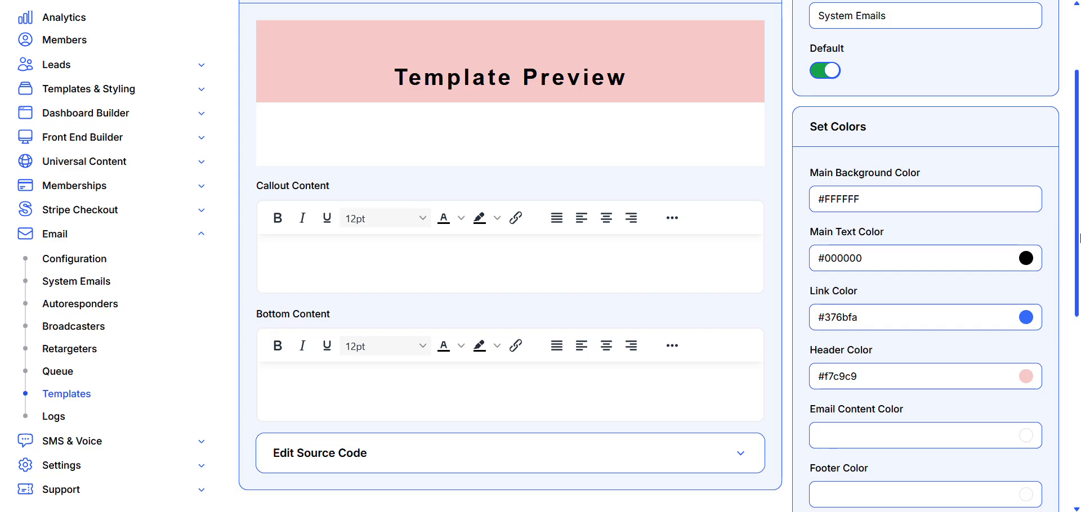
pyautogui.scroll(-5, 1079, 238)
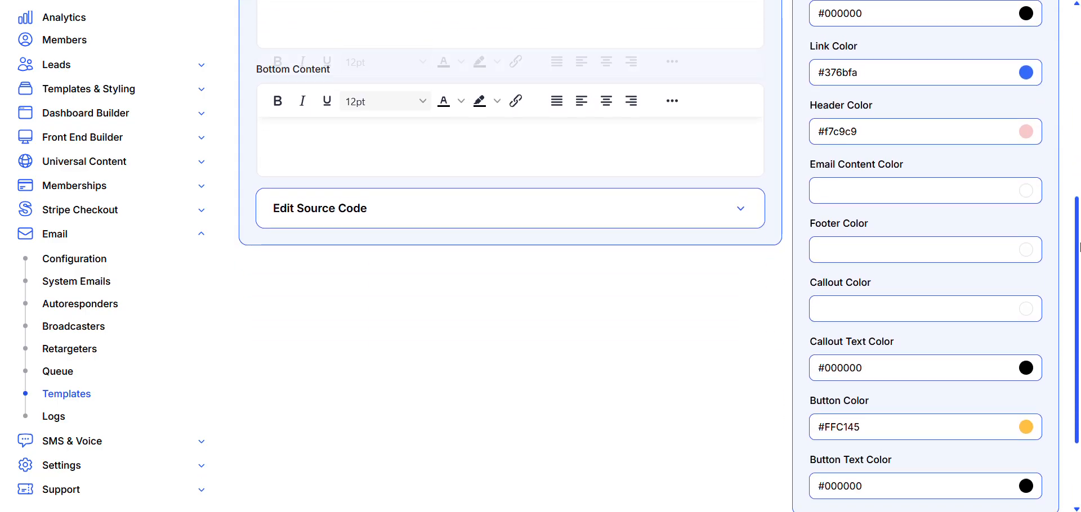
pyautogui.scroll(2, 1078, 182)
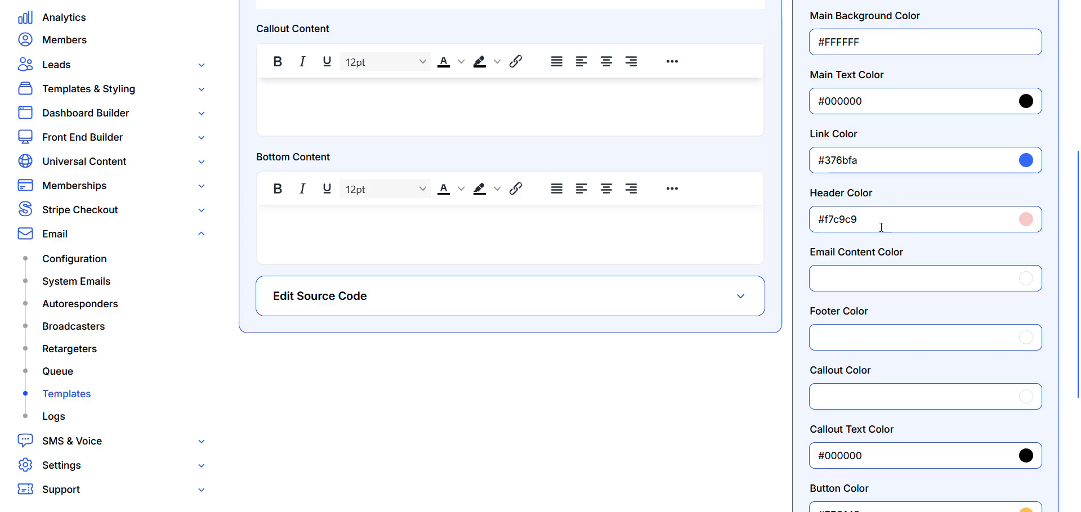
pyautogui.scroll(2, 881, 260)
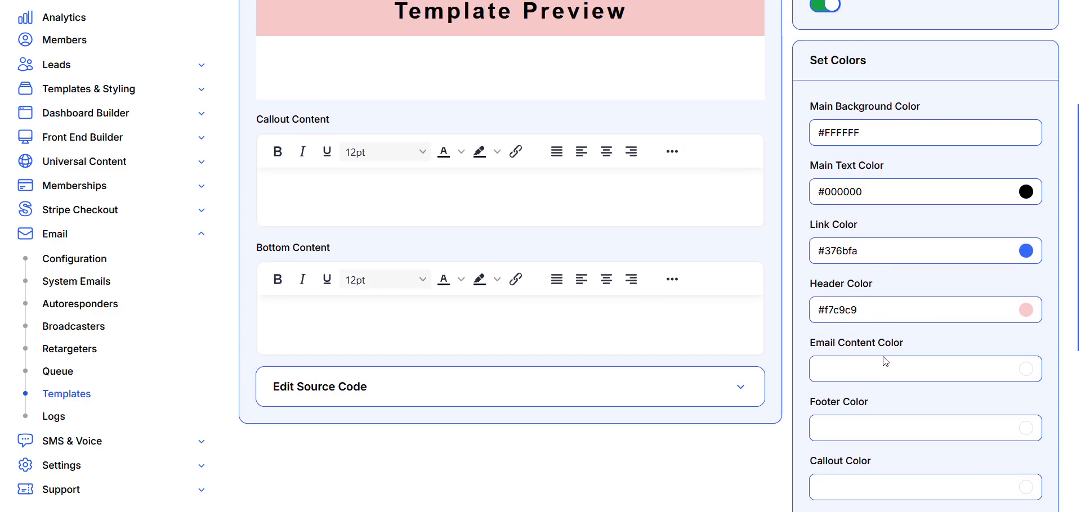
pyautogui.scroll(1, 912, 328)
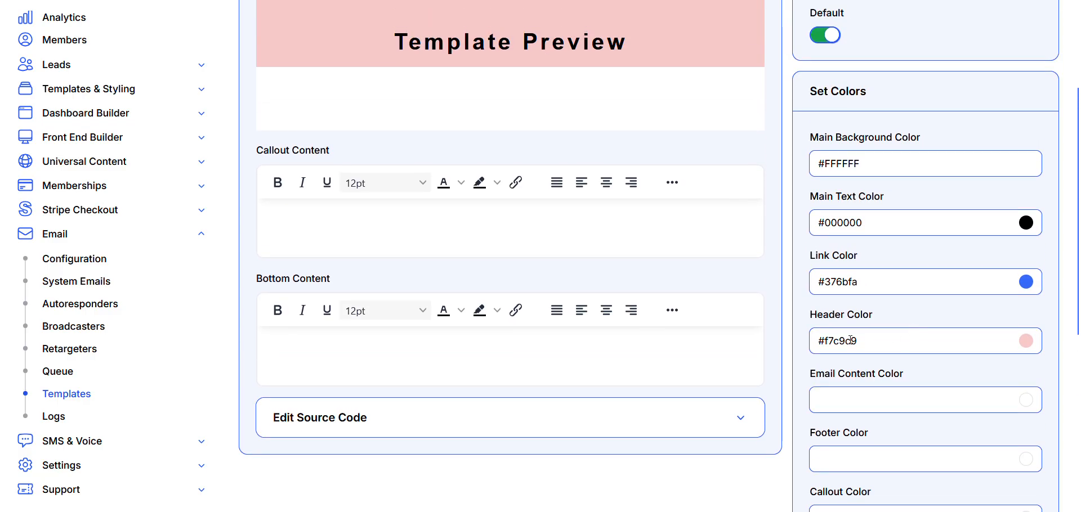
pyautogui.scroll(2, 648, 110)
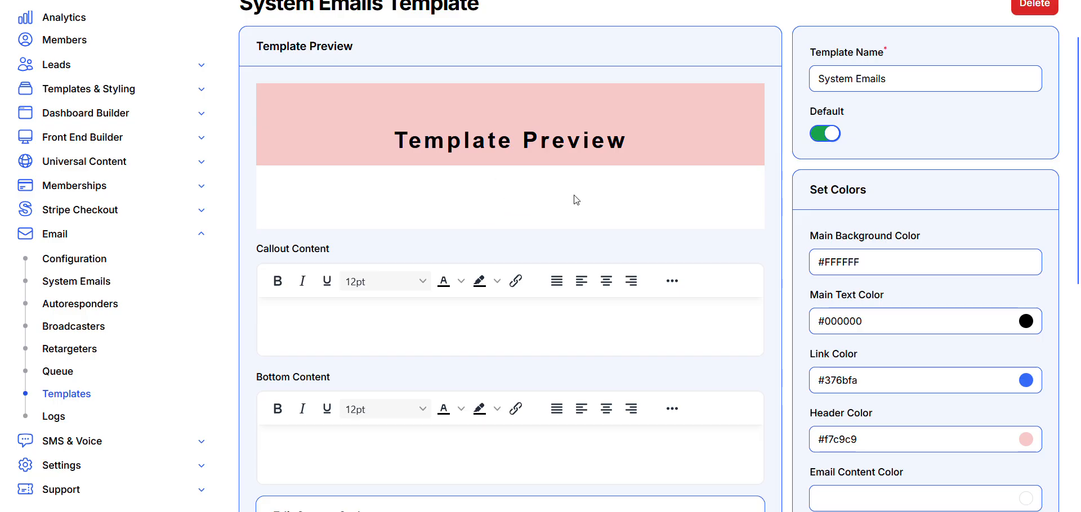
pyautogui.scroll(-4, 1035, 284)
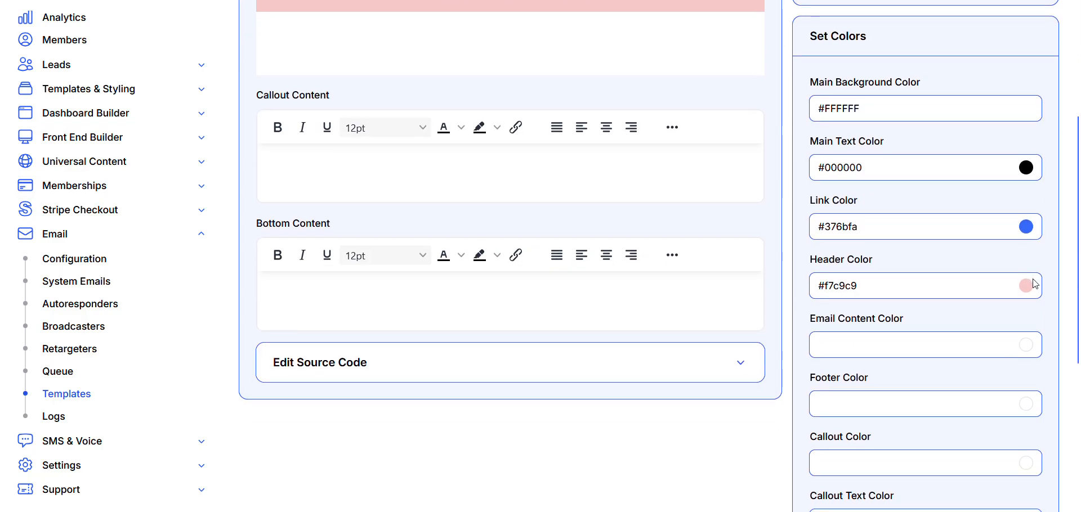
pyautogui.scroll(-3, 1011, 321)
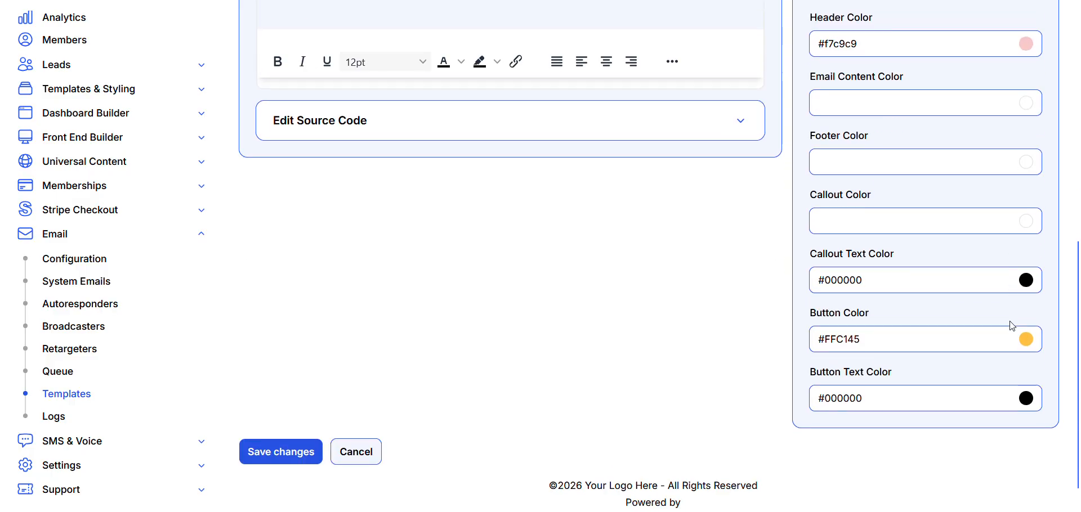
pyautogui.scroll(3, 1011, 321)
pyautogui.scroll(3, 558, 321)
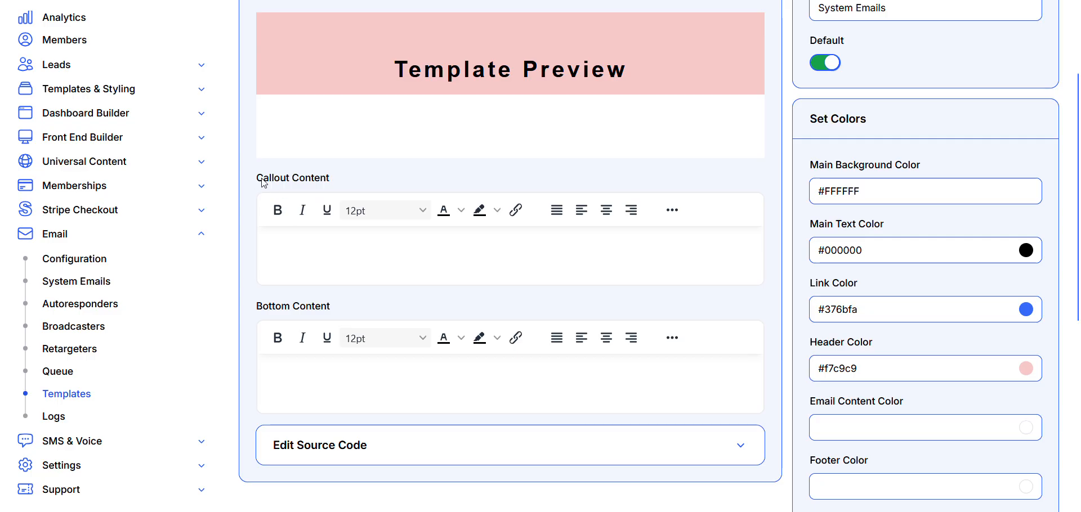
# Examine the Callout Content and Bottom Content editors together with the callout color and callout text color settings.
pyautogui.moveTo(264, 183); pyautogui.dragTo(340, 197)
pyautogui.moveTo(256, 309); pyautogui.dragTo(366, 303)
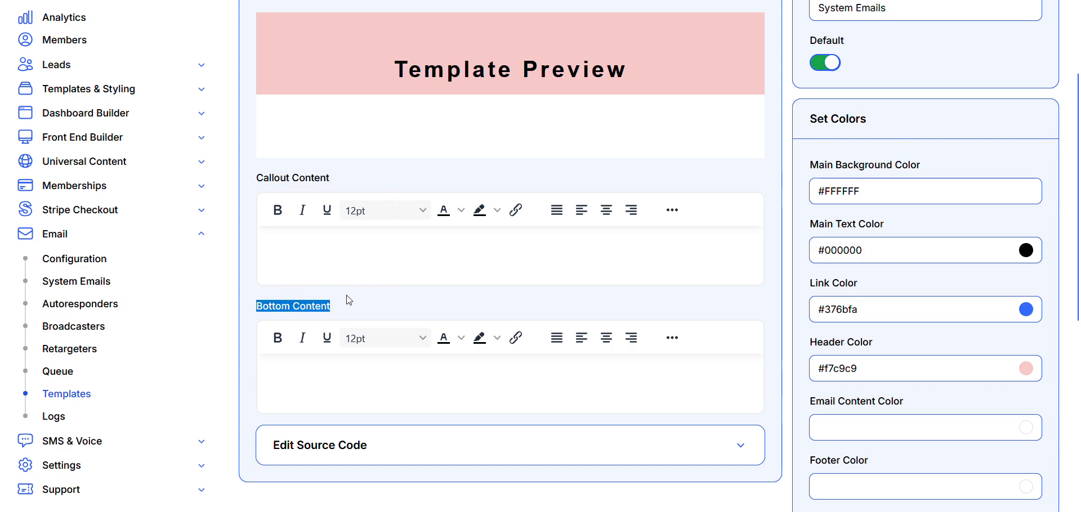
pyautogui.click(354, 314)
pyautogui.scroll(-4, 940, 361)
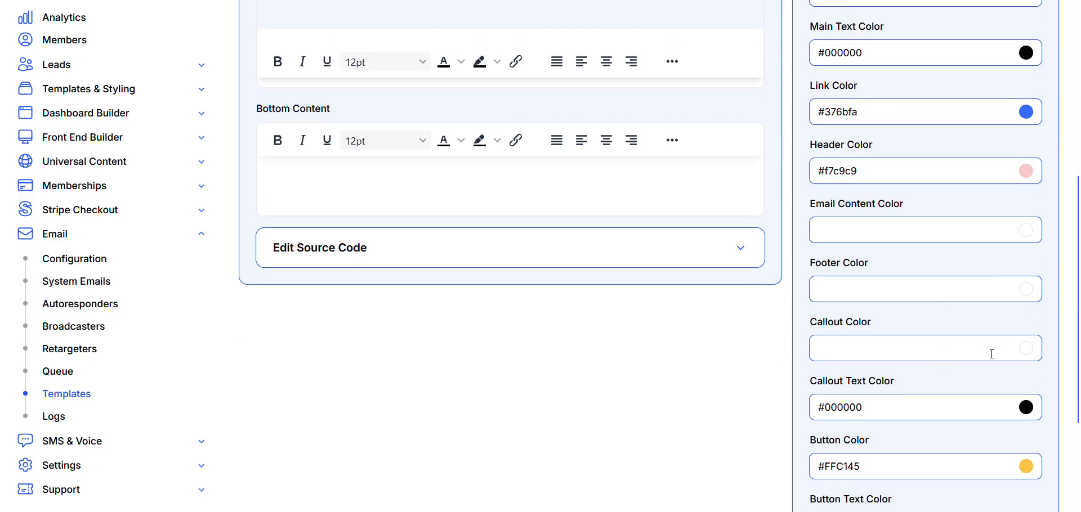
pyautogui.scroll(1, 991, 354)
pyautogui.scroll(4, 698, 360)
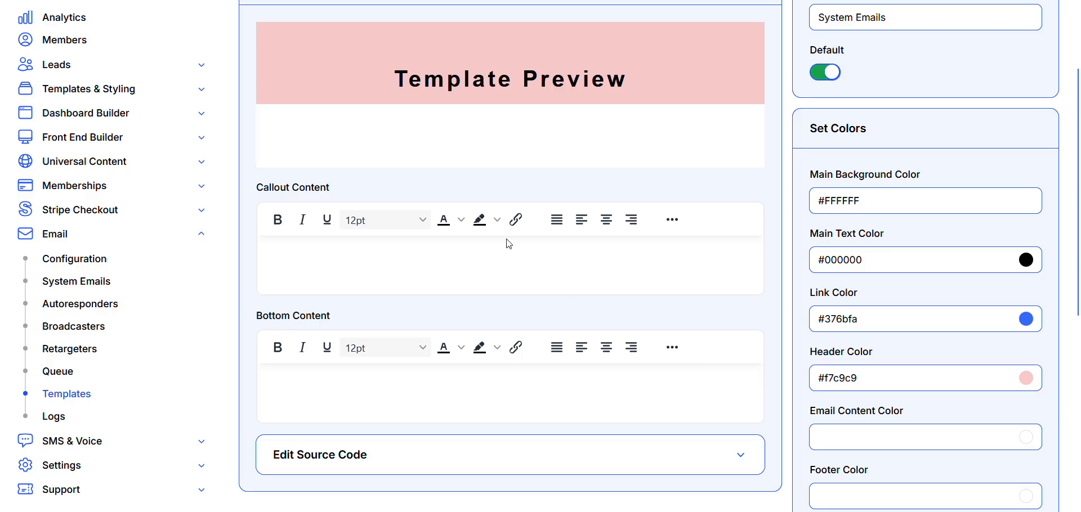
pyautogui.scroll(-4, 513, 246)
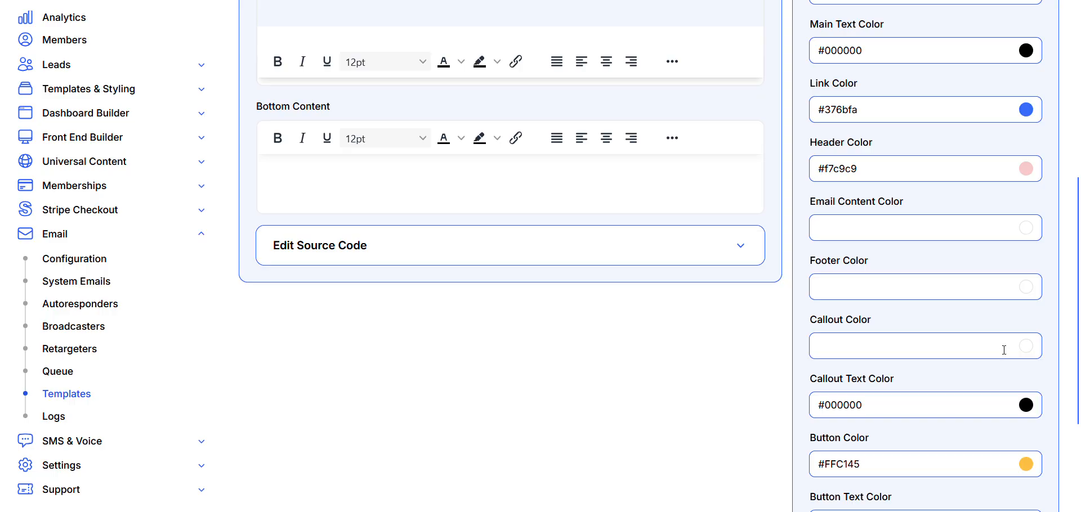
pyautogui.scroll(5, 501, 209)
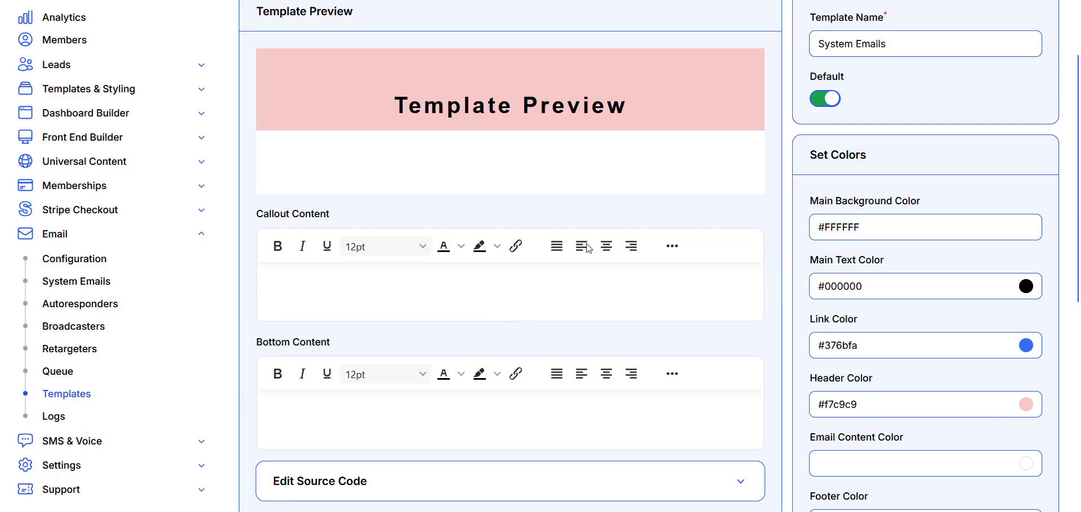
# Compare the Callout Content and Bottom Content editors with the email content, footer, callout and callout text color settings.
pyautogui.scroll(-6, 1024, 313)
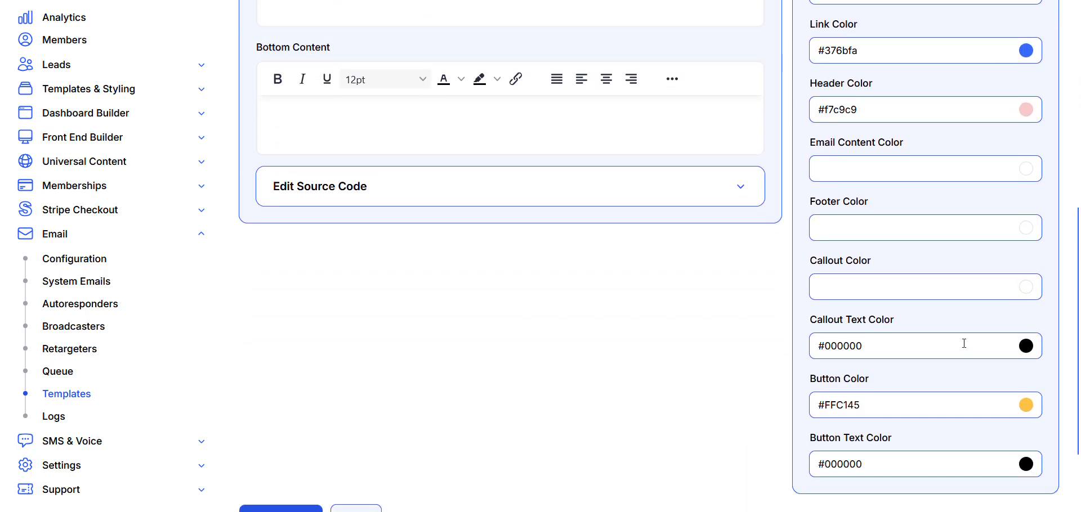
pyautogui.scroll(-2, 907, 344)
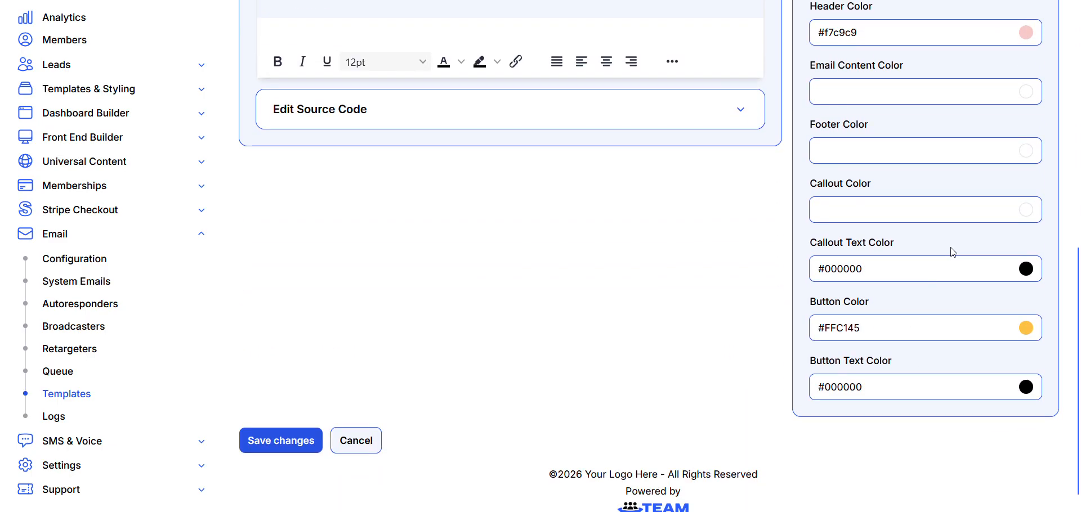
pyautogui.scroll(7, 917, 218)
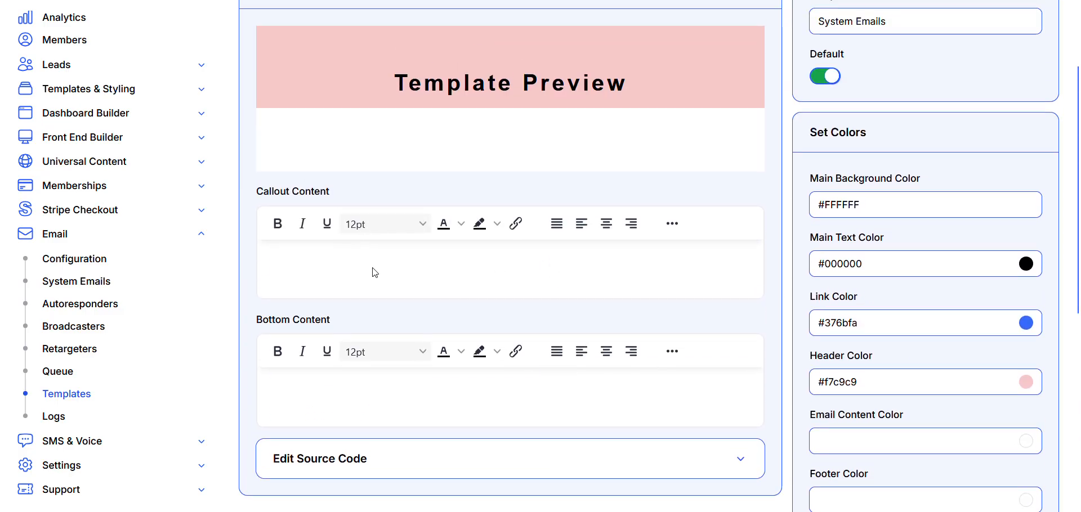
pyautogui.scroll(-7, 614, 266)
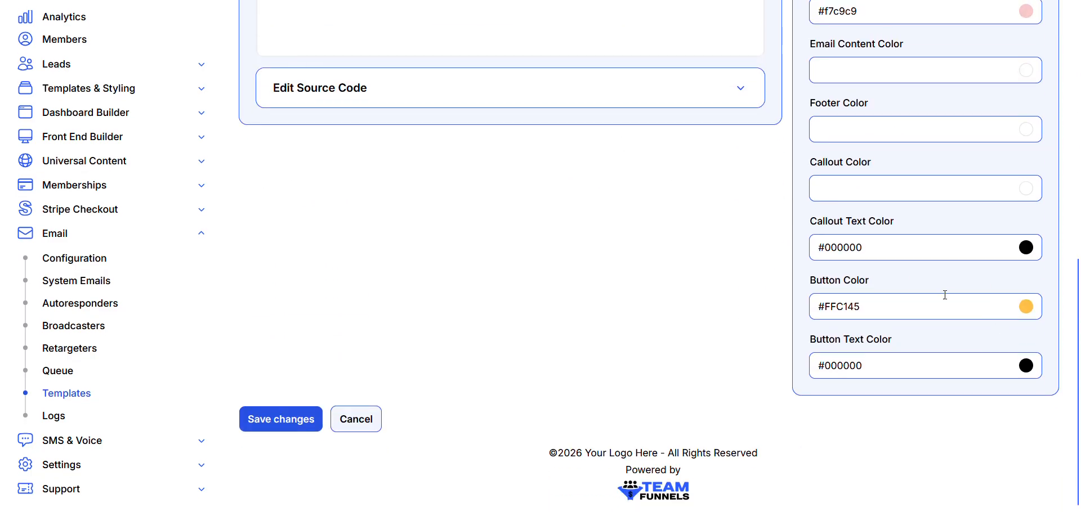
pyautogui.scroll(4, 981, 291)
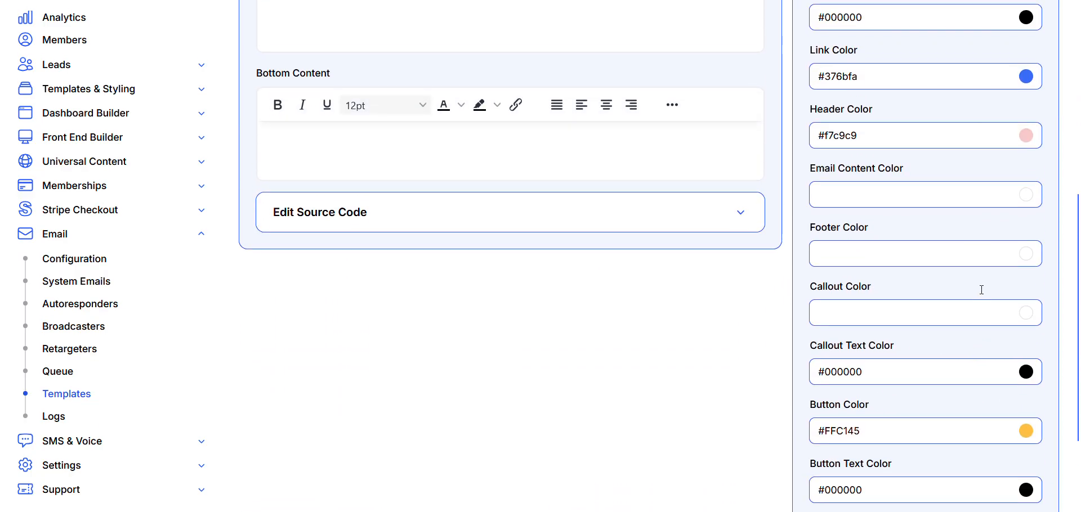
pyautogui.scroll(-2, 703, 390)
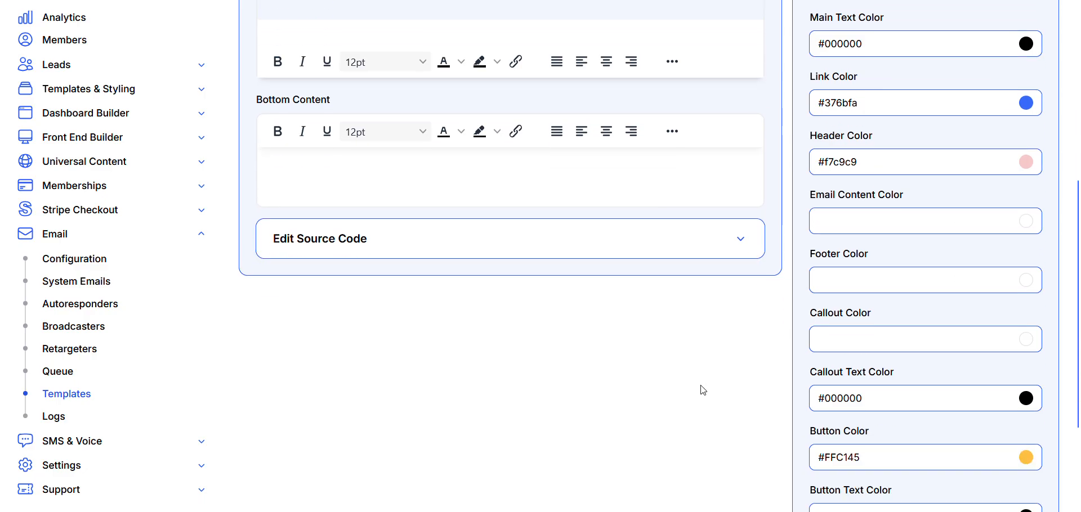
pyautogui.scroll(3, 416, 293)
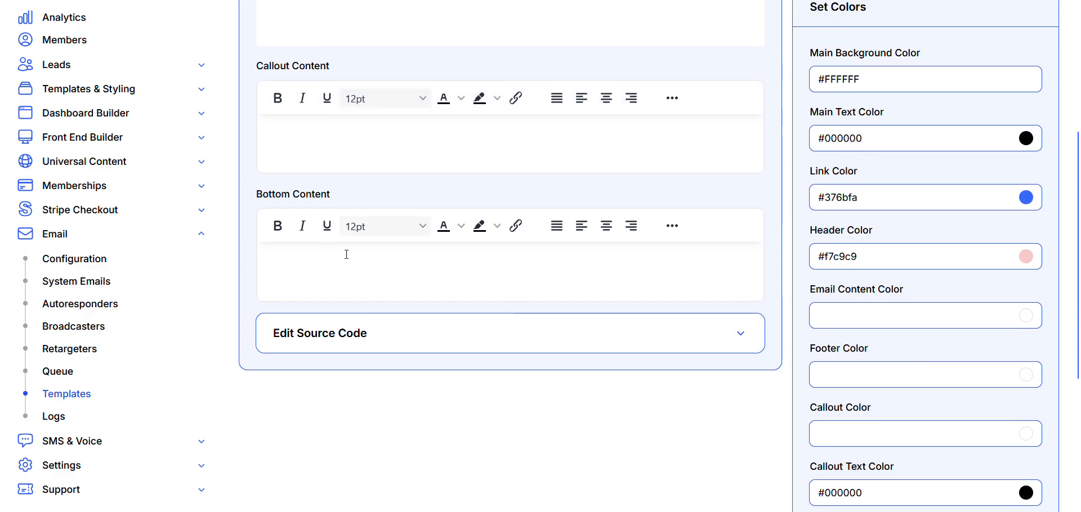
pyautogui.scroll(4, 347, 254)
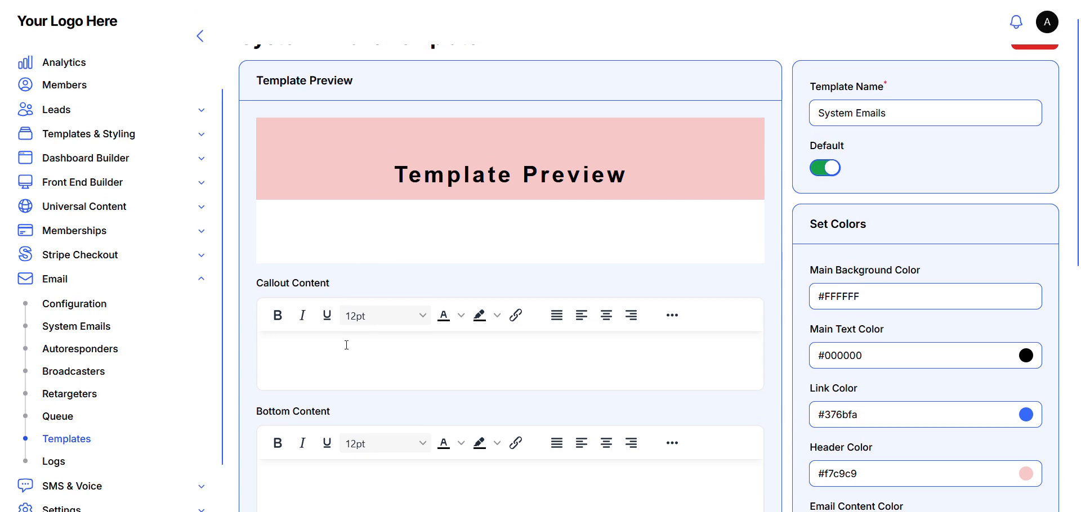
pyautogui.scroll(-6, 345, 387)
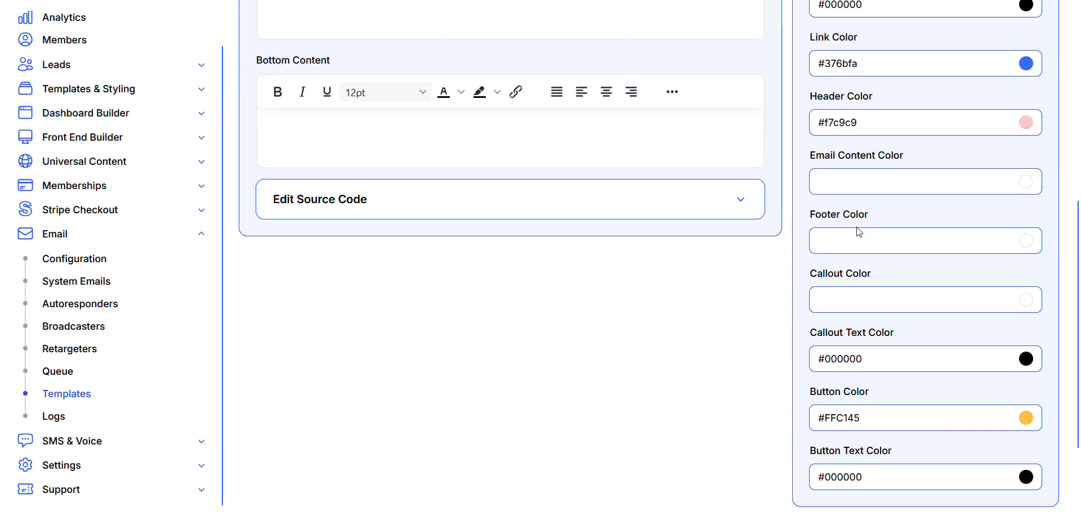
pyautogui.scroll(1, 607, 297)
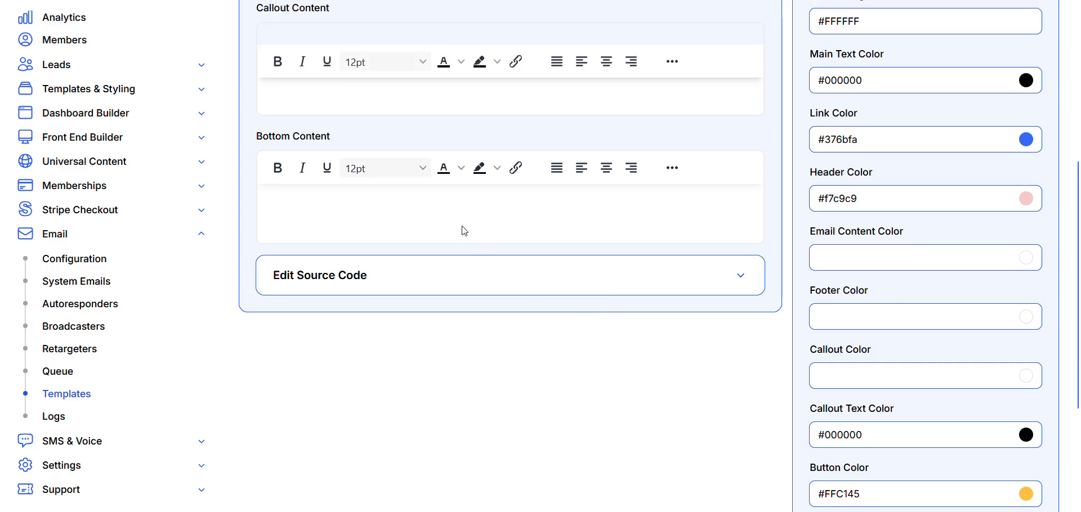
pyautogui.scroll(-3, 942, 287)
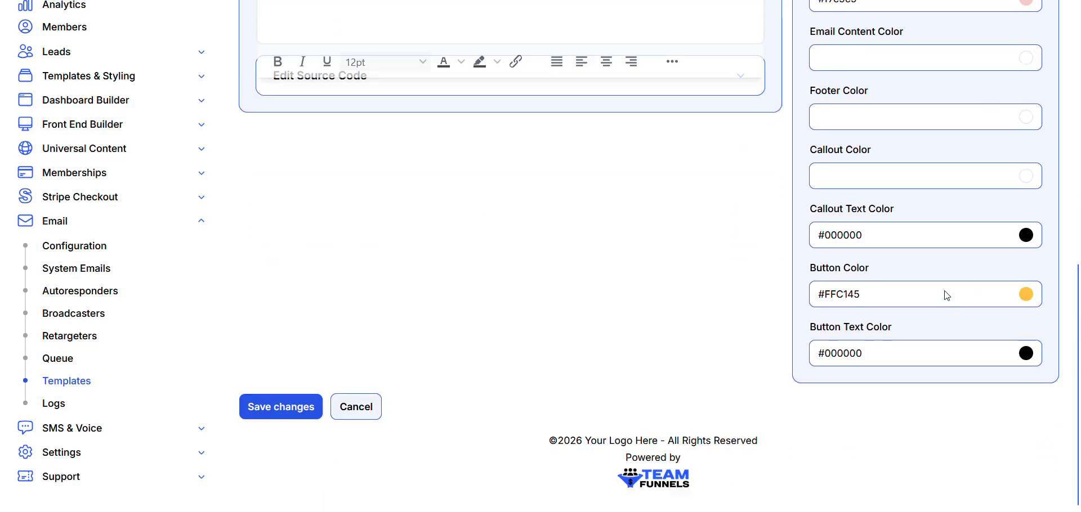
# Examine the template's Button Color and Button Text Color settings at the end of the color list.
pyautogui.scroll(4, 947, 296)
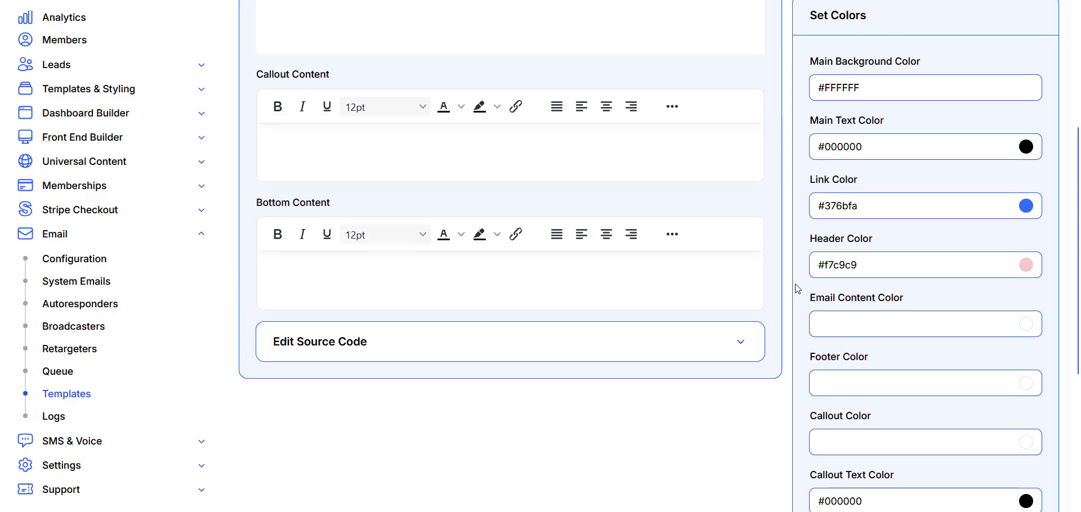
pyautogui.scroll(-4, 1059, 374)
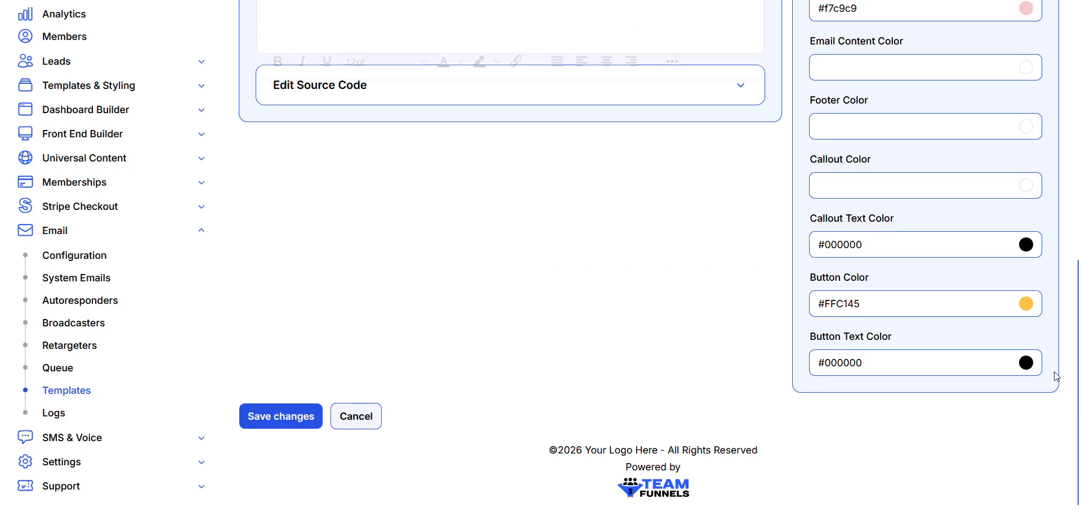
pyautogui.scroll(2, 1057, 378)
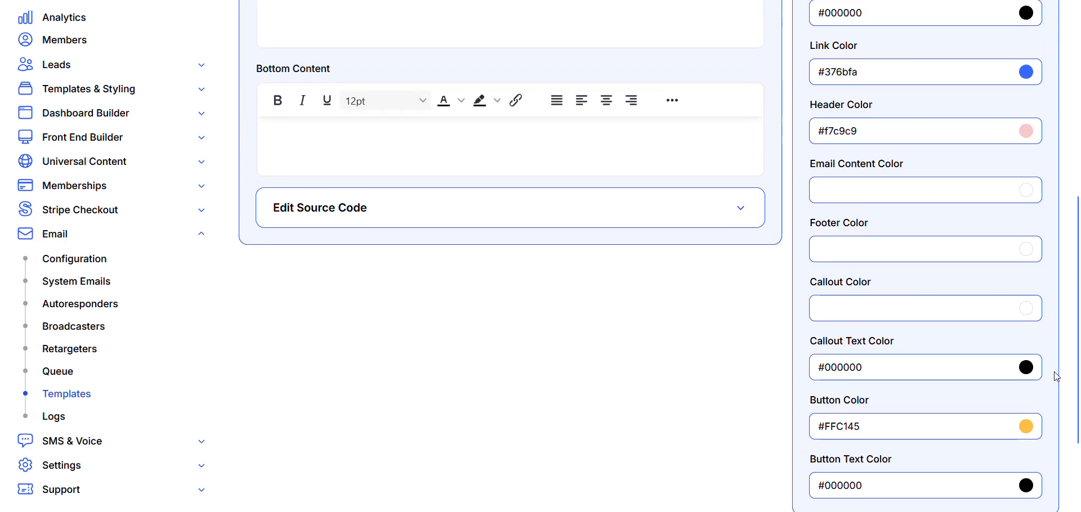
pyautogui.scroll(-2, 1057, 378)
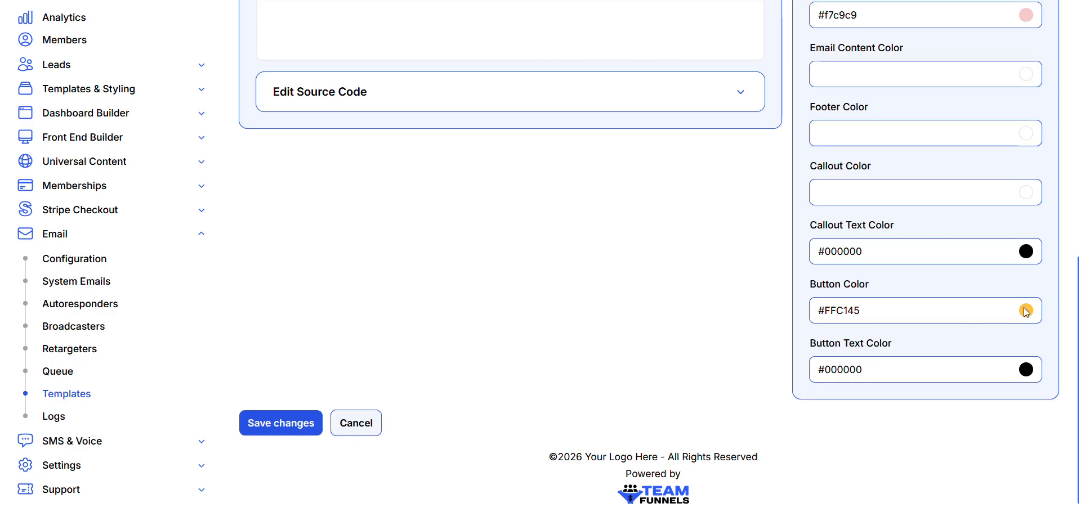
pyautogui.scroll(1, 1023, 307)
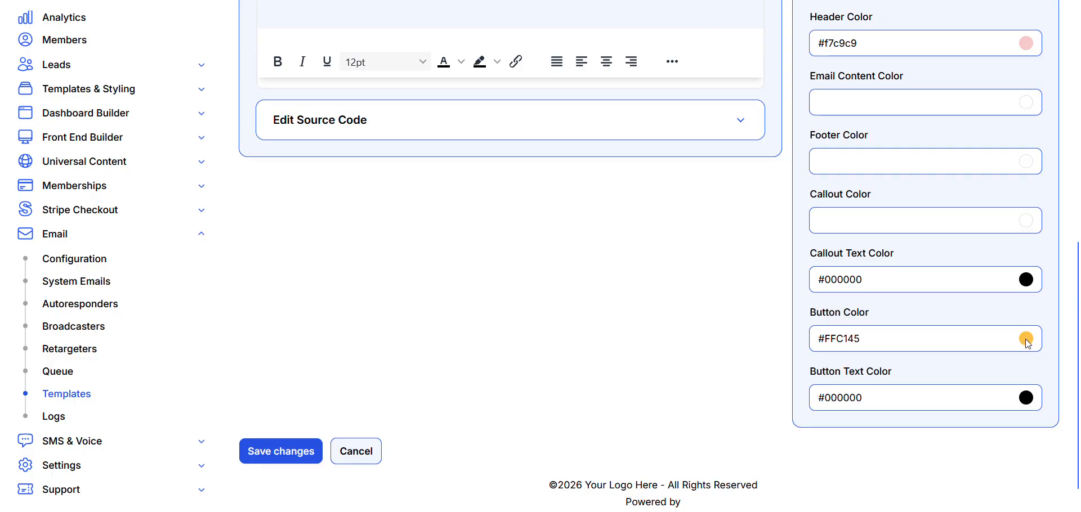
pyautogui.scroll(-1, 1038, 359)
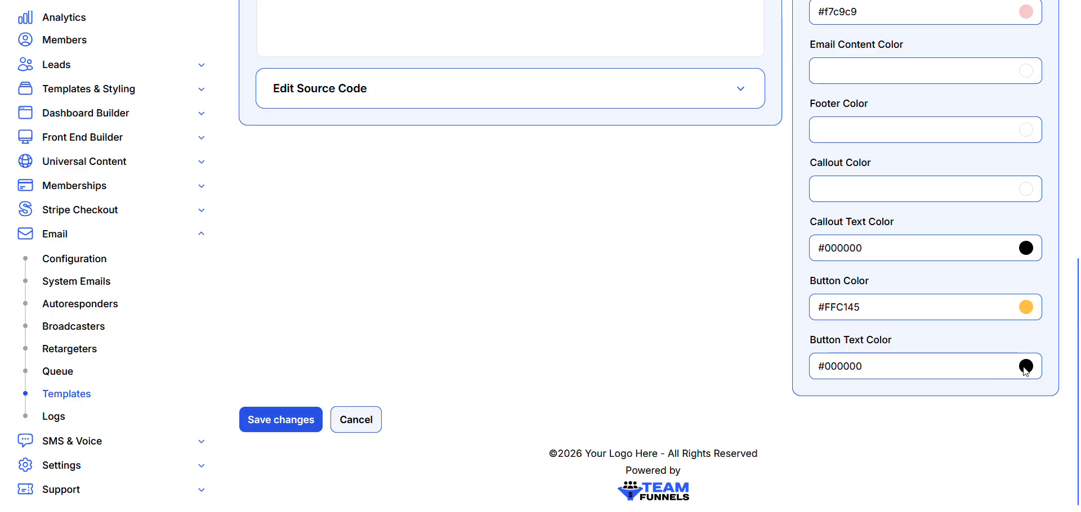
pyautogui.scroll(9, 939, 393)
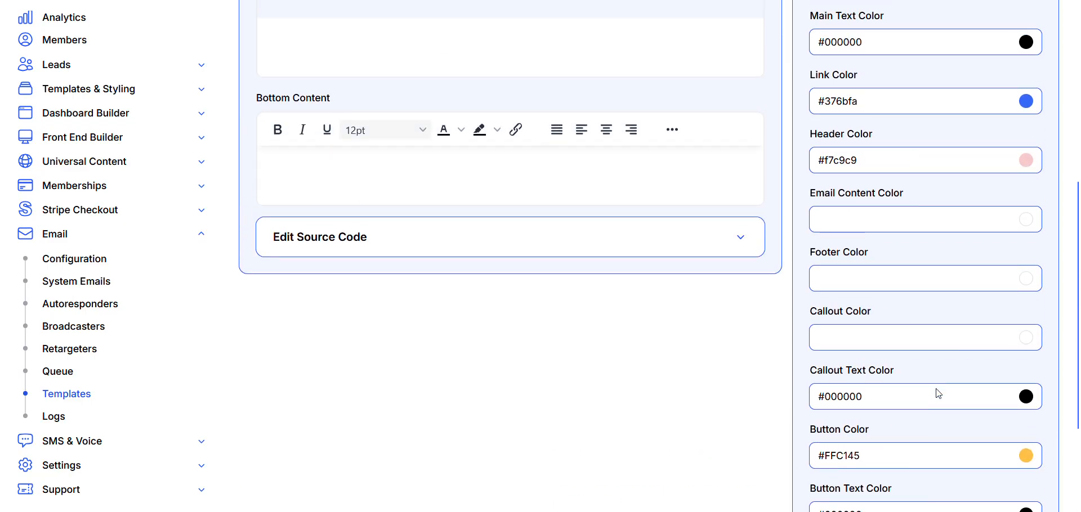
pyautogui.scroll(-9, 937, 389)
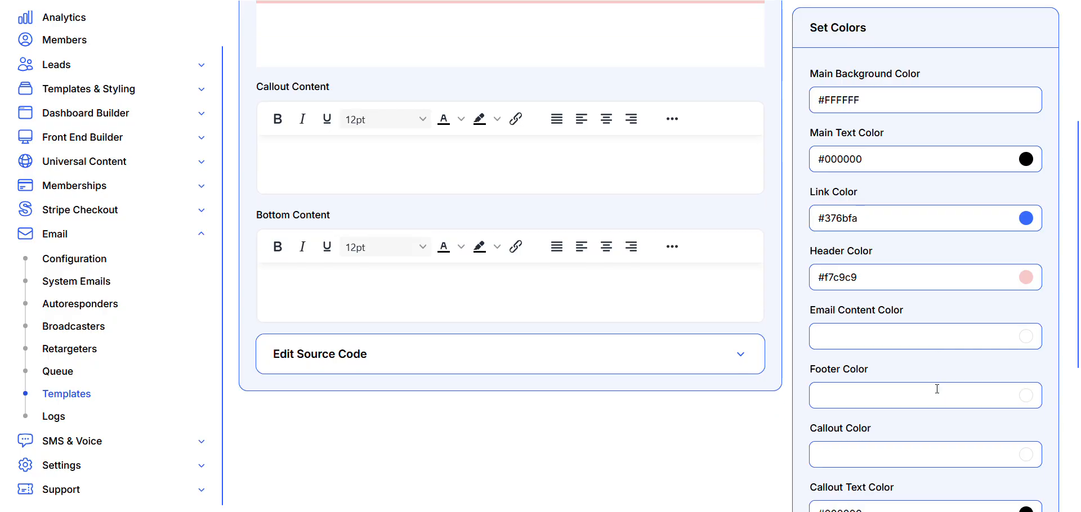
# Review the whole System Emails template, from its preview and name through the color settings and content editors.
pyautogui.scroll(5, 938, 391)
pyautogui.scroll(3, 936, 389)
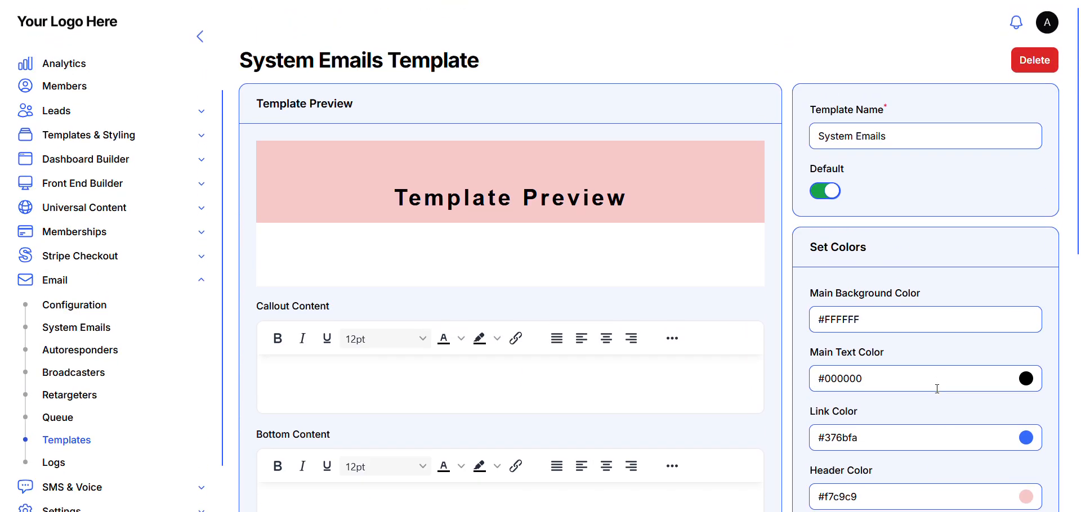
pyautogui.scroll(-4, 936, 389)
pyautogui.scroll(2, 939, 393)
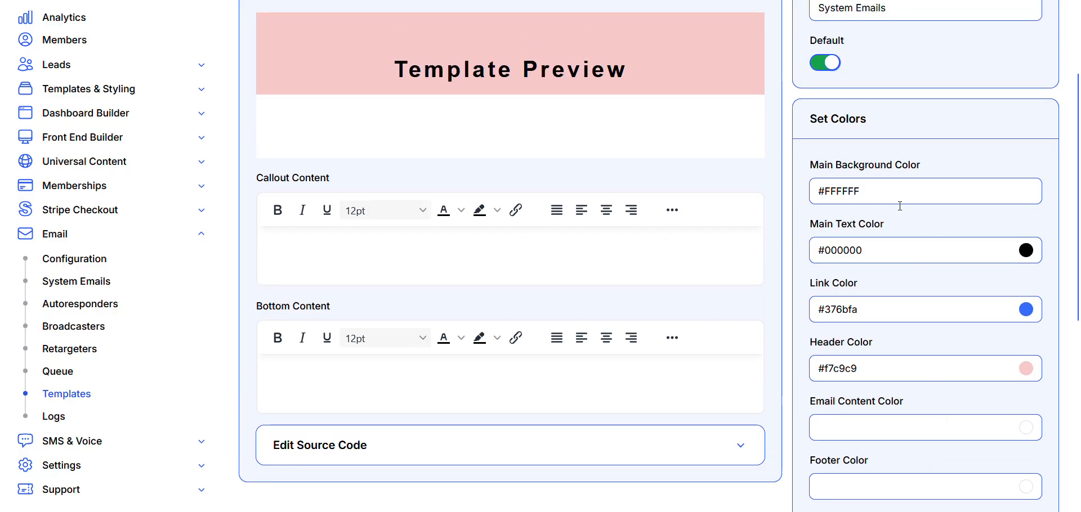
pyautogui.scroll(-1, 905, 324)
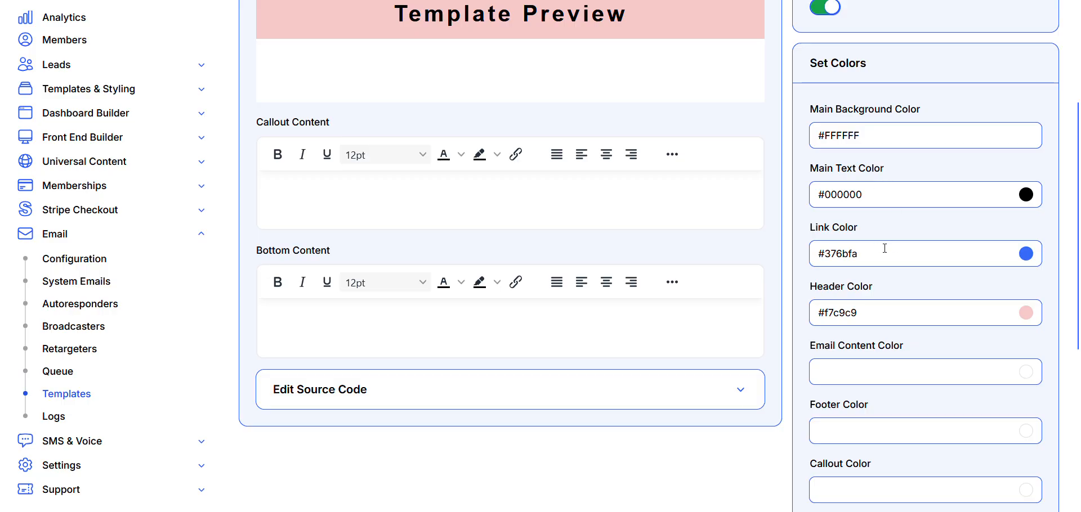
pyautogui.scroll(-5, 885, 249)
pyautogui.scroll(3, 893, 316)
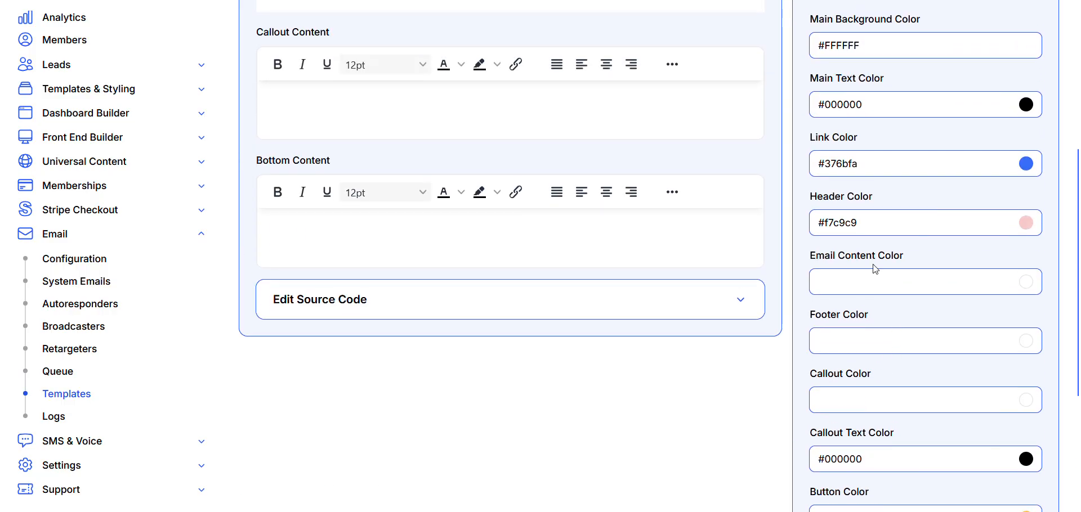
pyautogui.scroll(5, 875, 270)
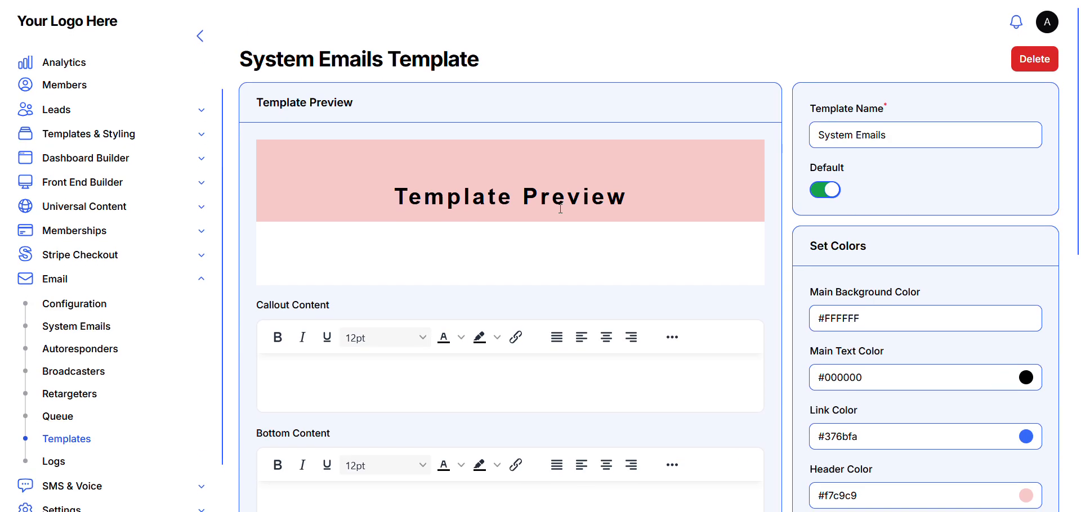
pyautogui.scroll(-7, 520, 269)
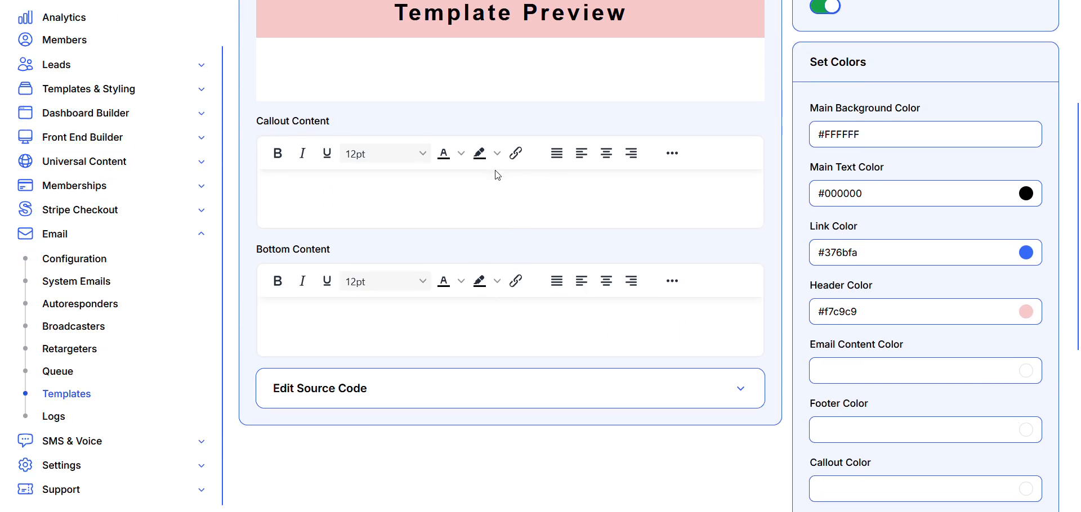
pyautogui.scroll(-2, 529, 306)
pyautogui.scroll(9, 529, 307)
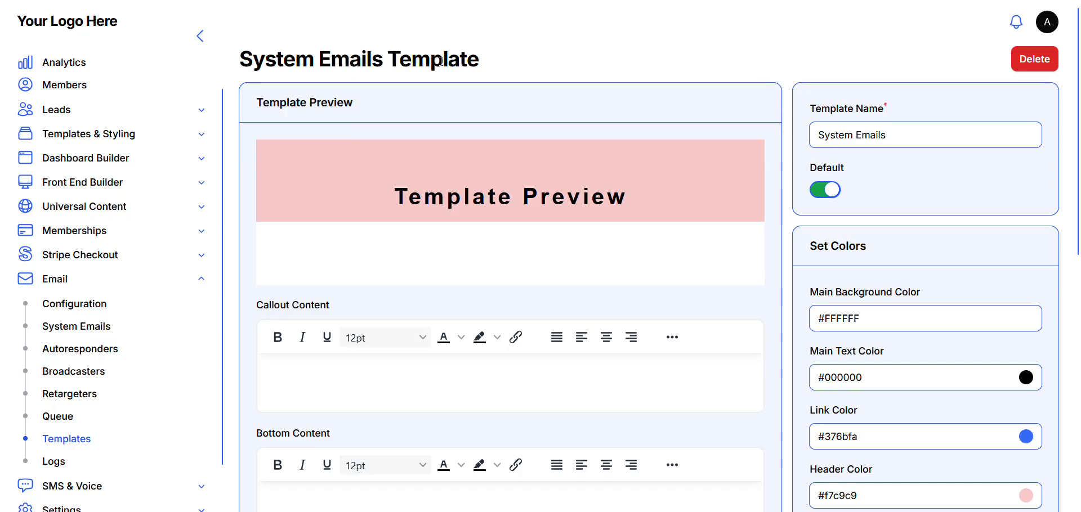
# Preview the New Ticket system email to check the template's styling, and return to the system emails list.
pyautogui.click(97, 328)
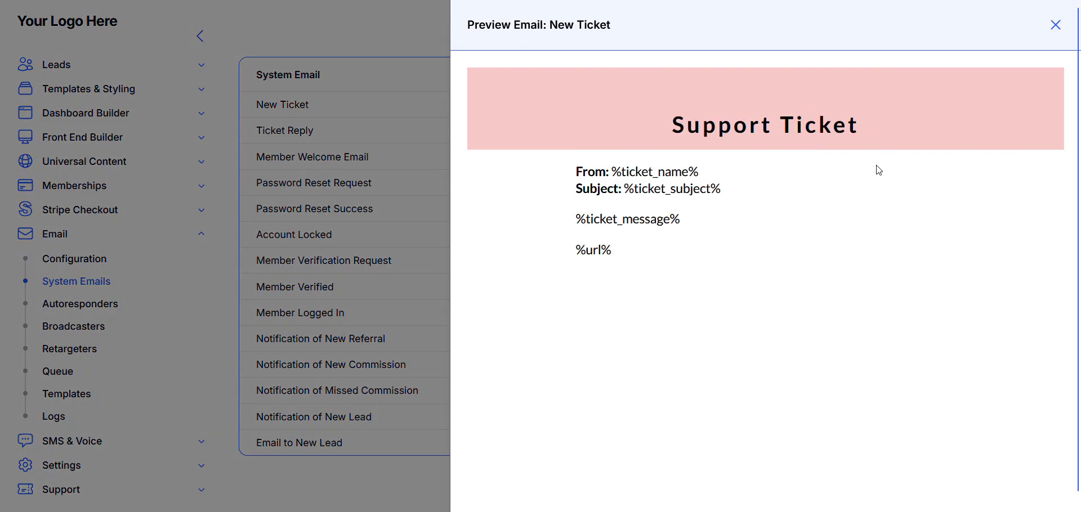
pyautogui.click(1056, 24)
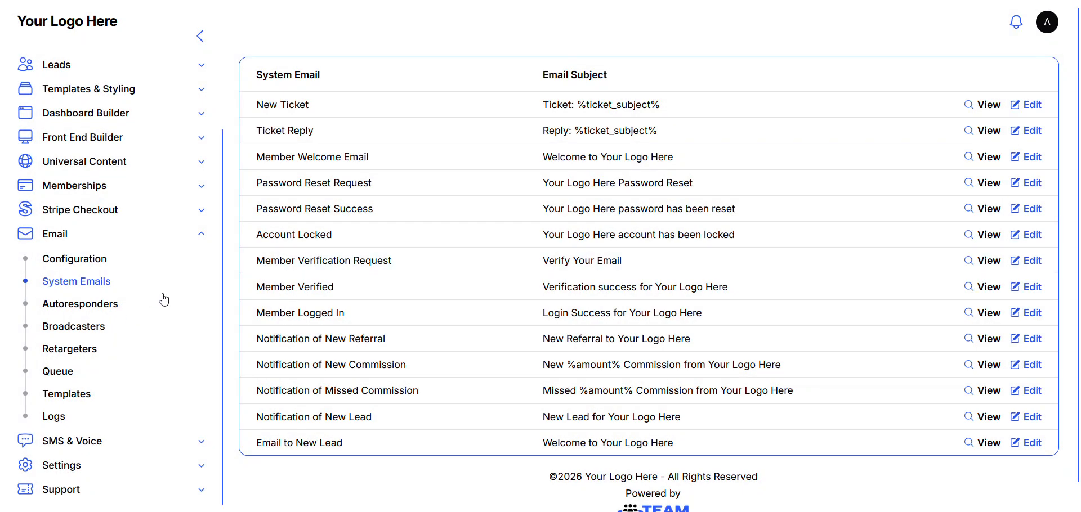
pyautogui.scroll(-1, 159, 339)
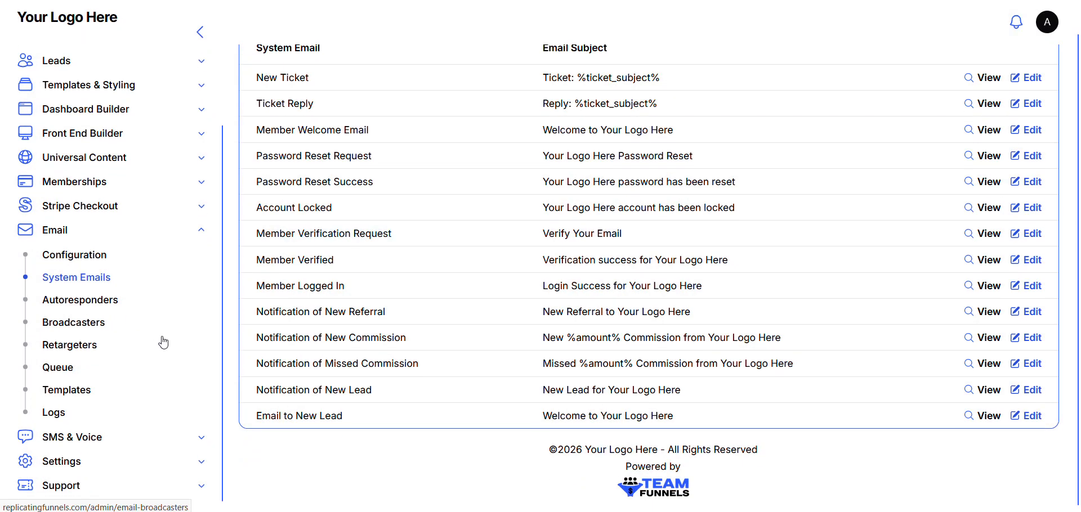
# Open the email logs page to view the sent email records.
pyautogui.click(59, 418)
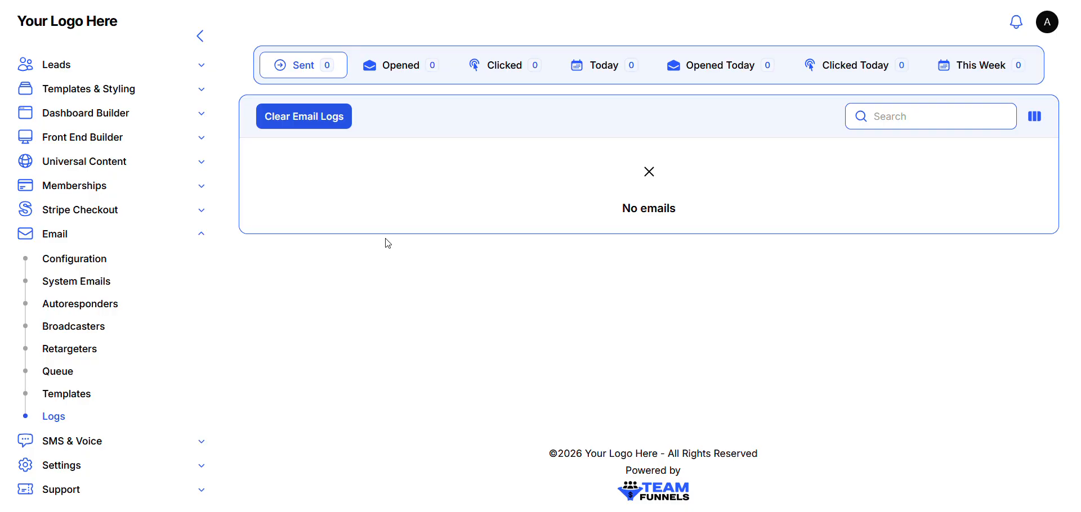
pyautogui.click(204, 235)
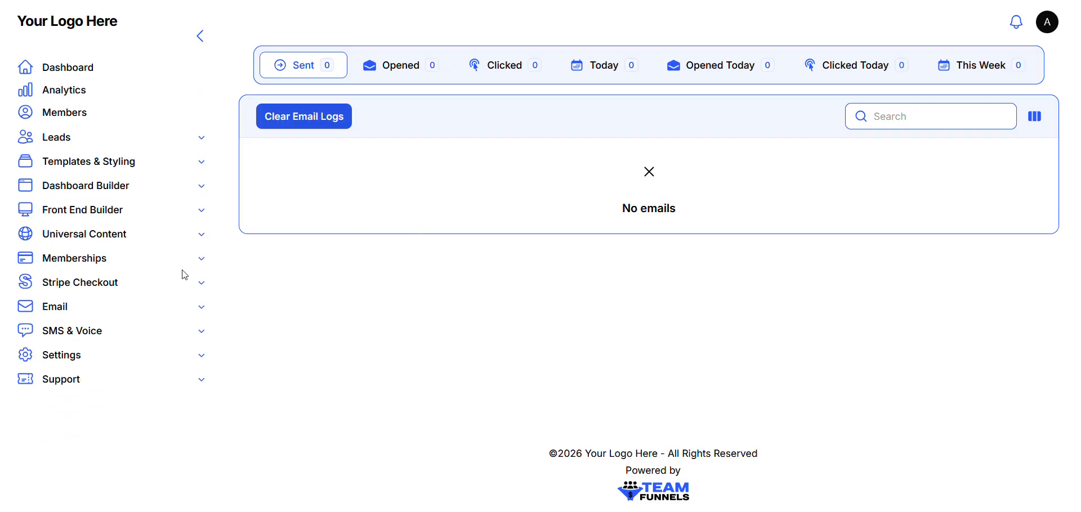
pyautogui.click(203, 307)
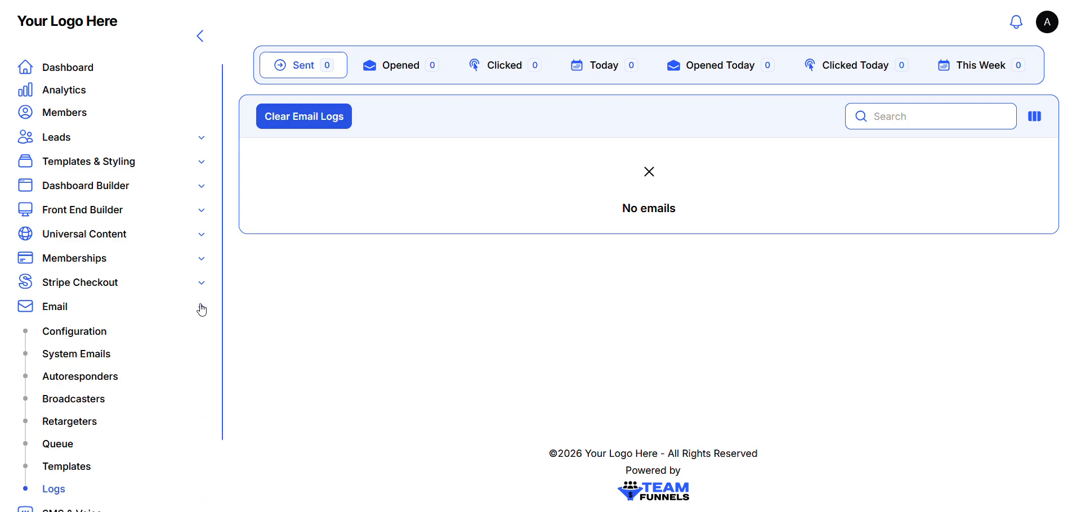